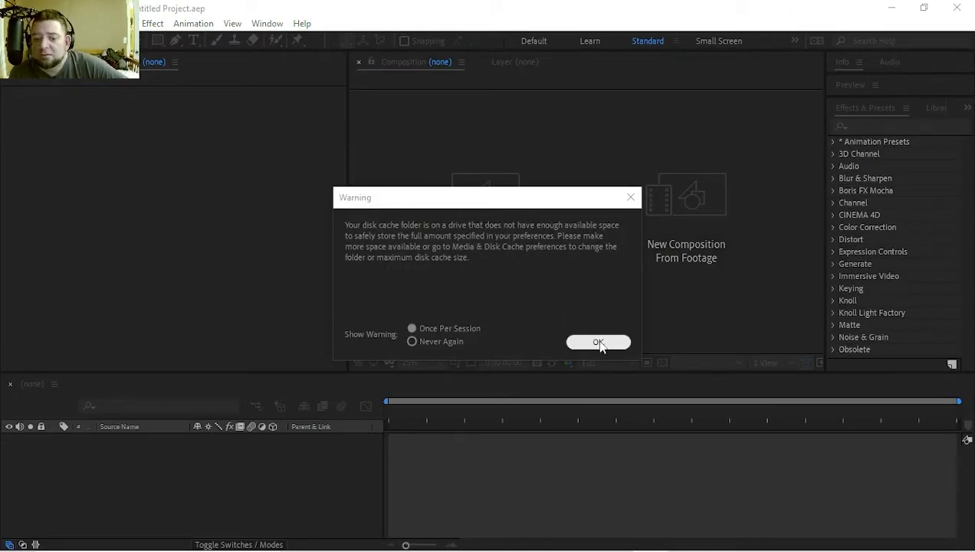
Dismiss the disk cache warning and open the Media & Disk Cache preferences.
click(598, 343)
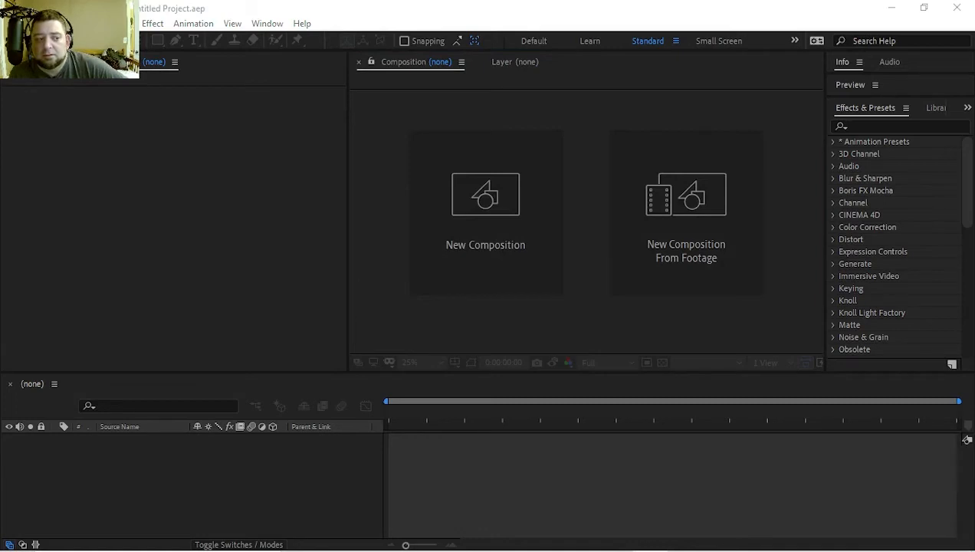
click(32, 24)
mouse_move(11, 24)
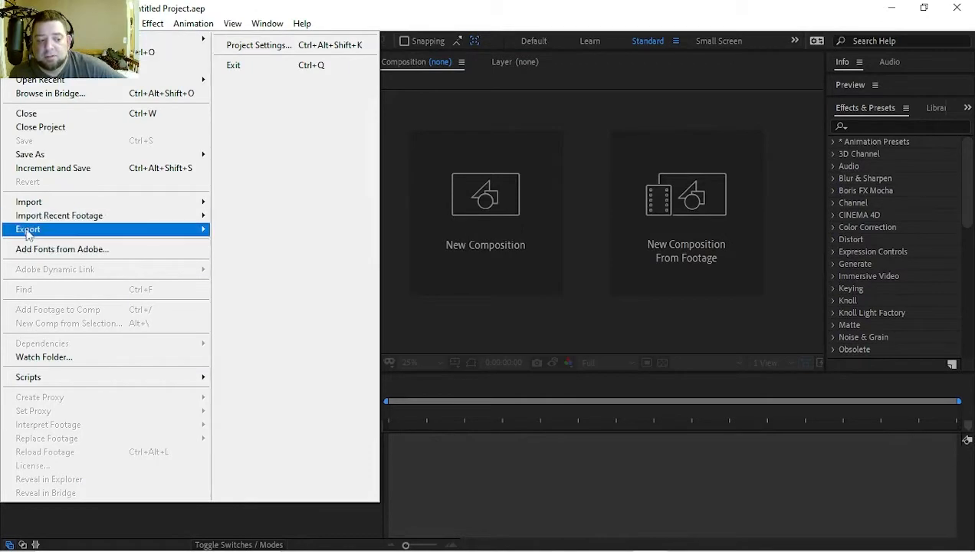
mouse_move(27, 234)
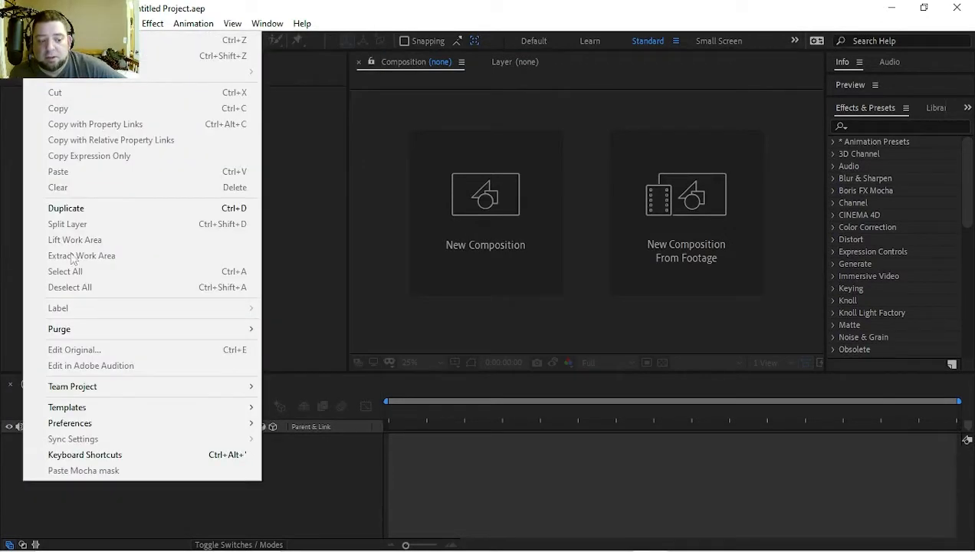
mouse_move(95, 423)
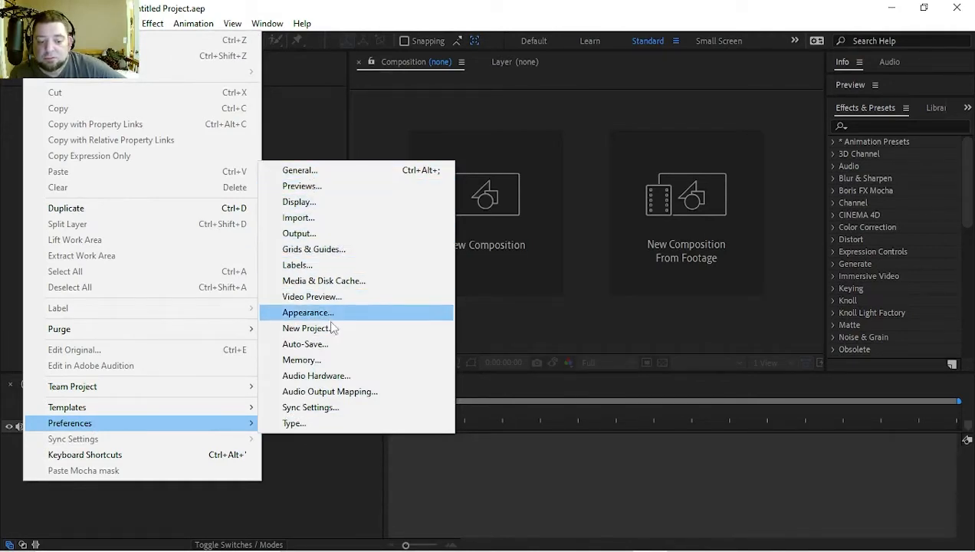
click(342, 172)
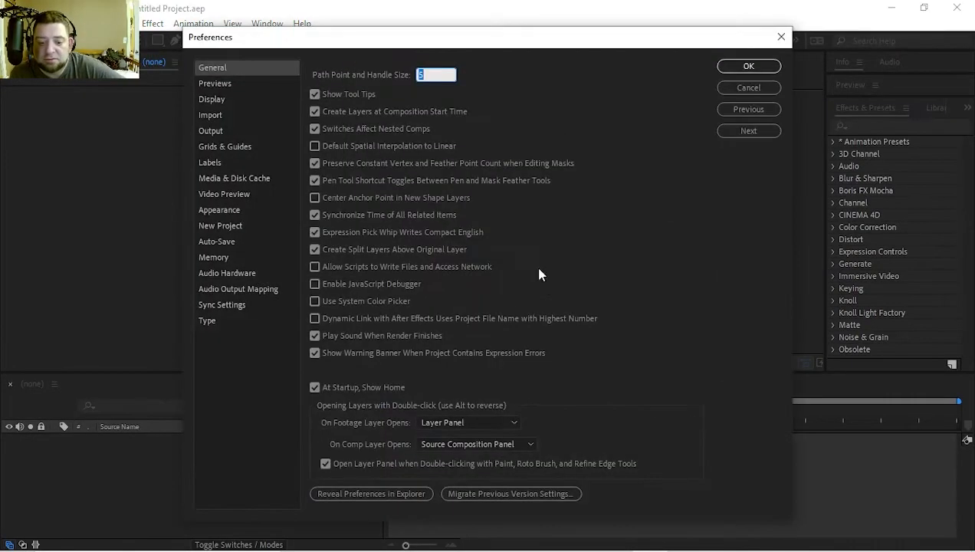
click(235, 177)
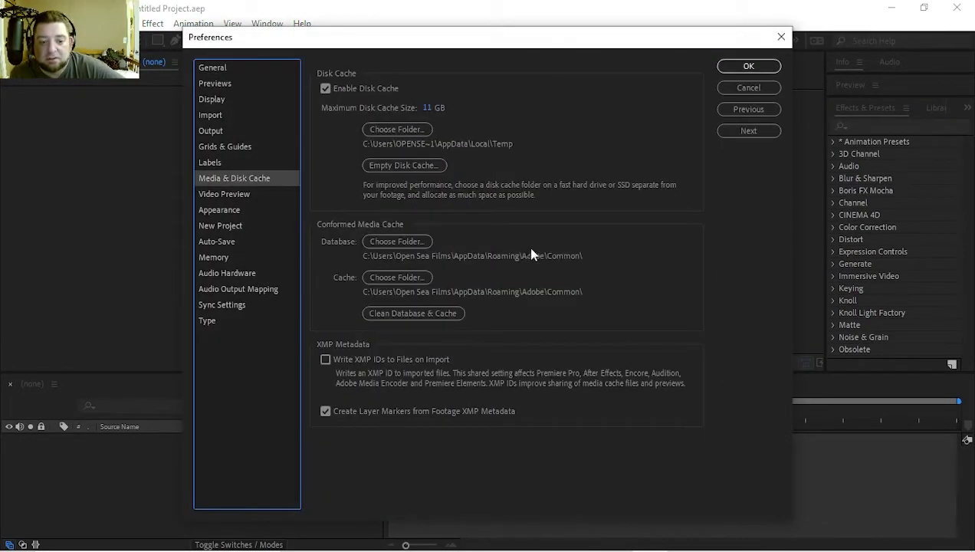
Set the disk cache folder to AE Cache on the Adobe Cache (E:) drive and empty the disk cache.
click(406, 131)
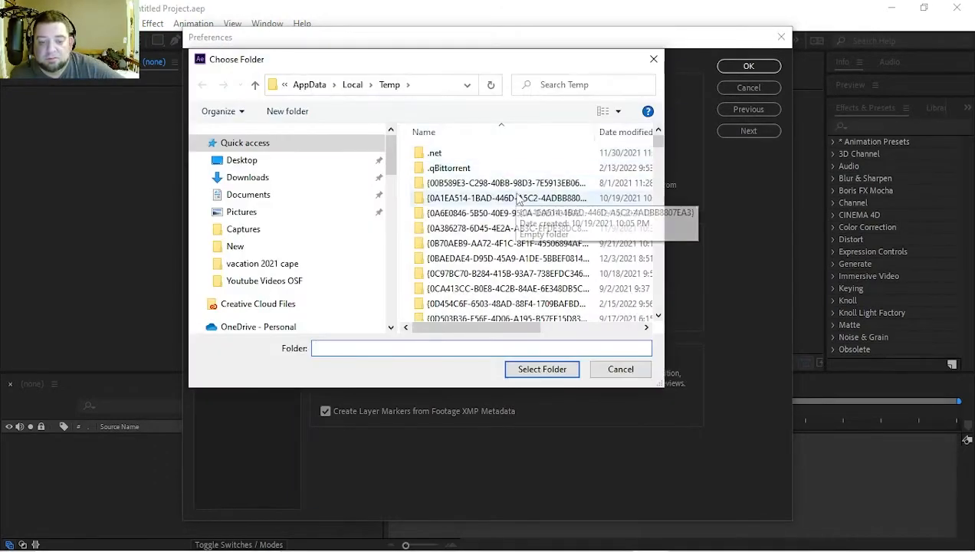
scroll(319, 240, down, 6)
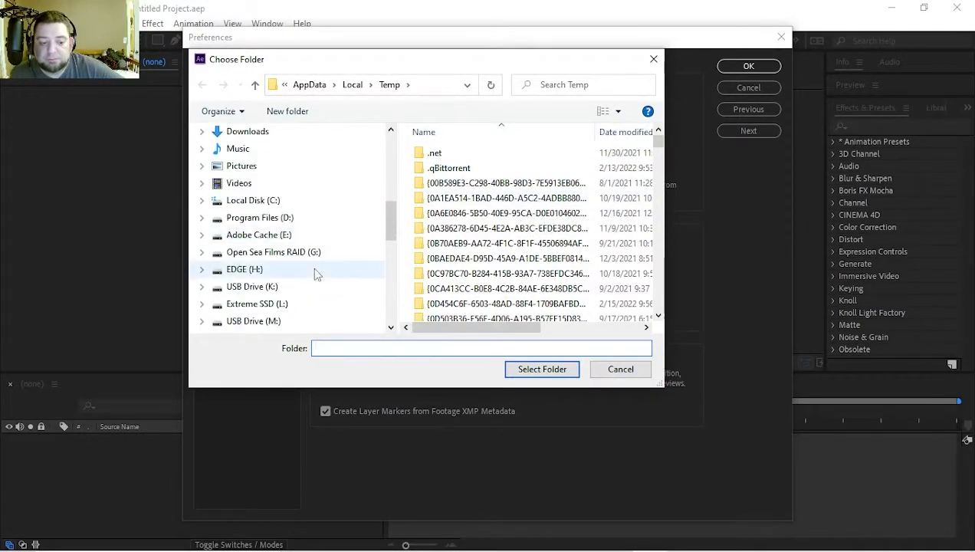
scroll(322, 288, down, 1)
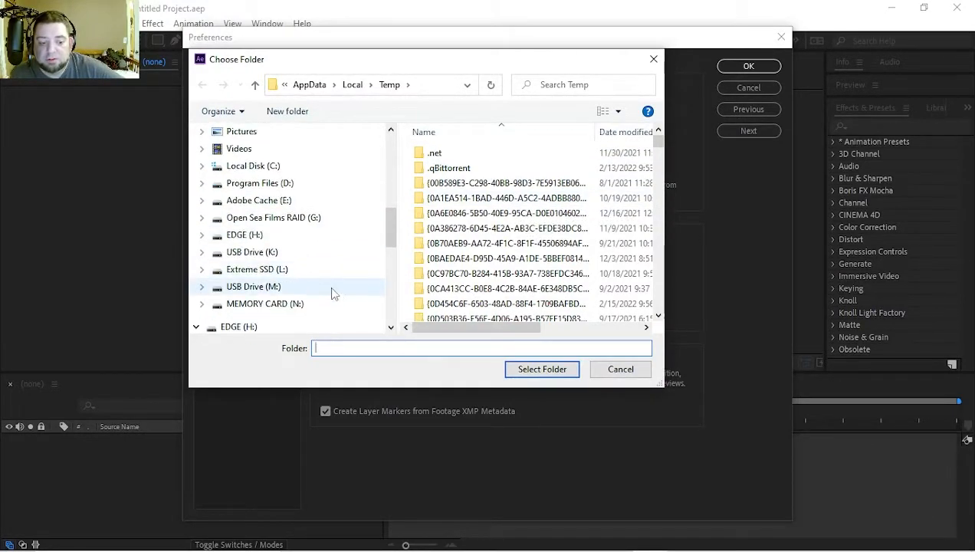
click(341, 205)
click(444, 153)
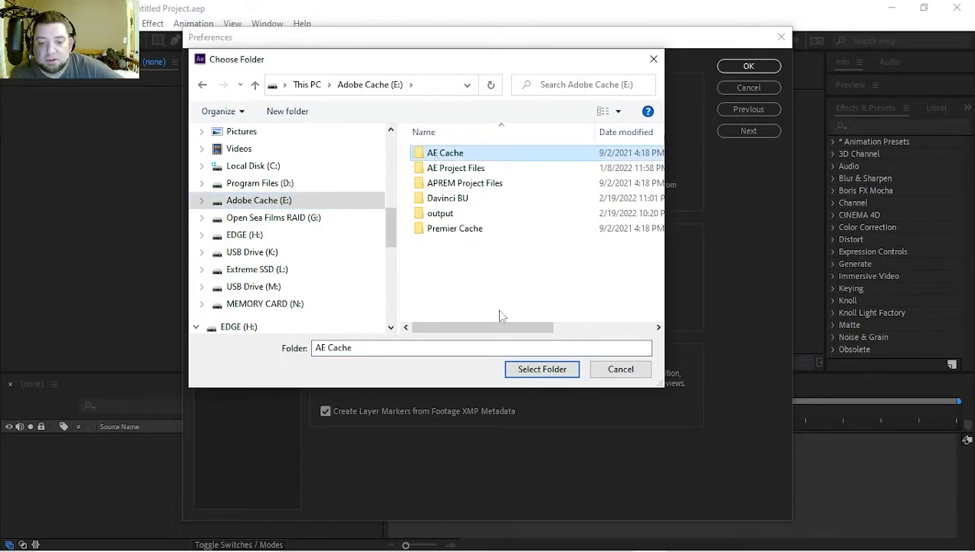
click(542, 369)
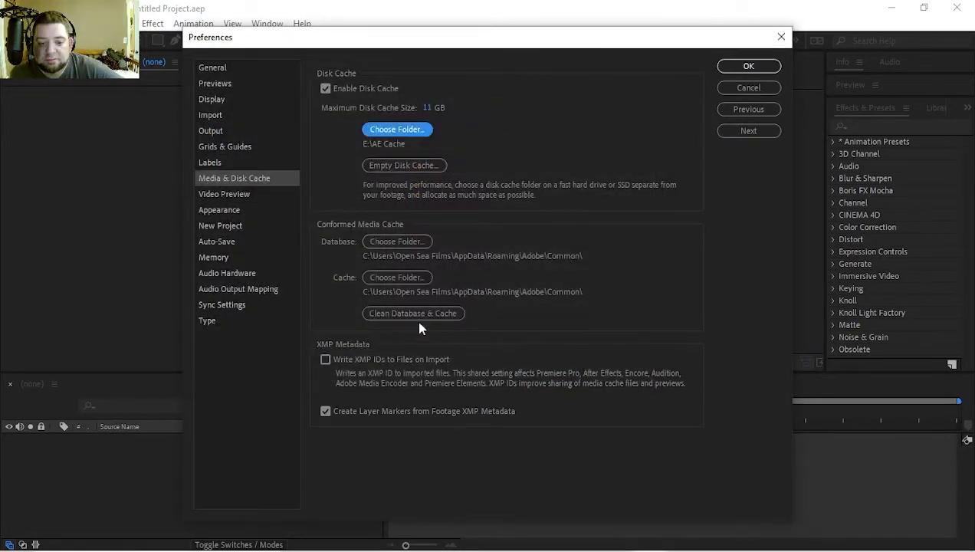
click(418, 171)
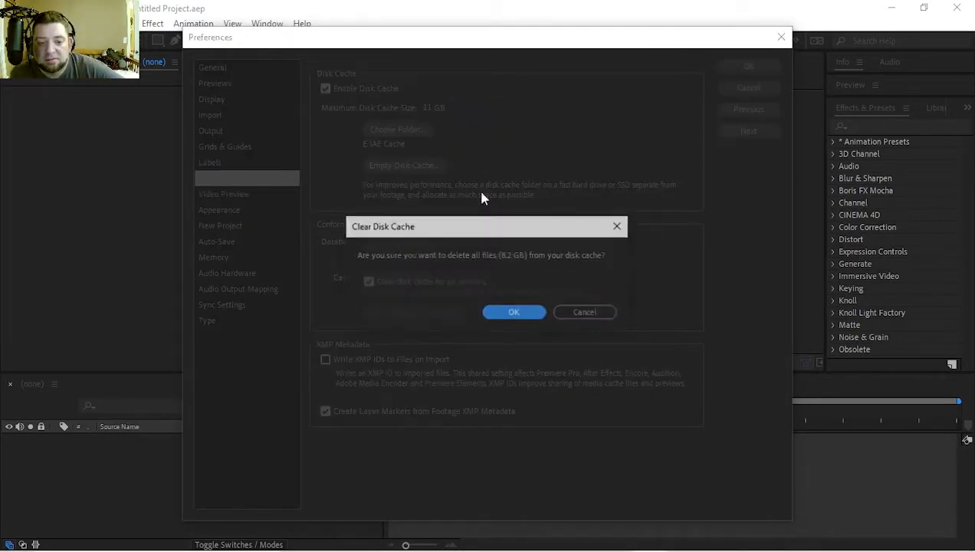
click(515, 313)
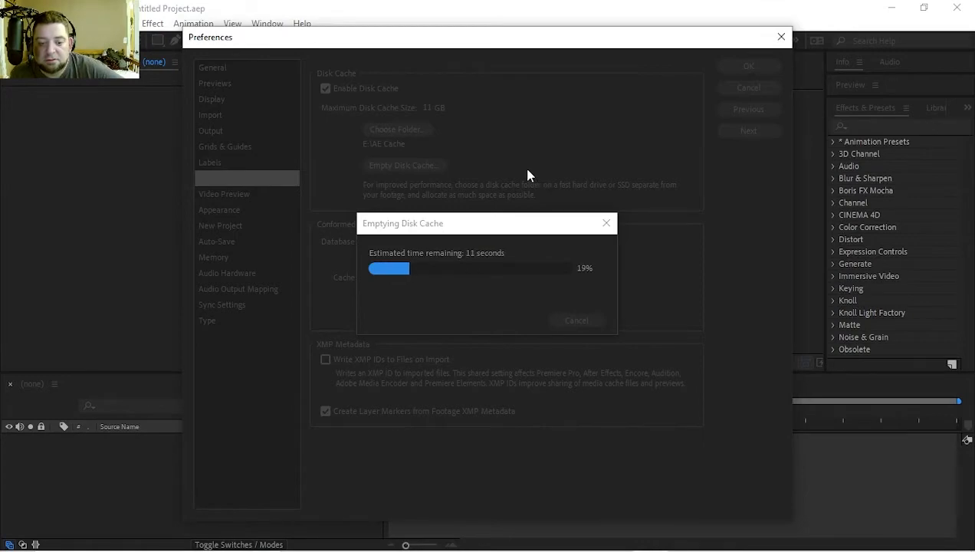
Set the conformed media database folder to AE Cache on the Adobe Cache (E:) drive.
click(397, 242)
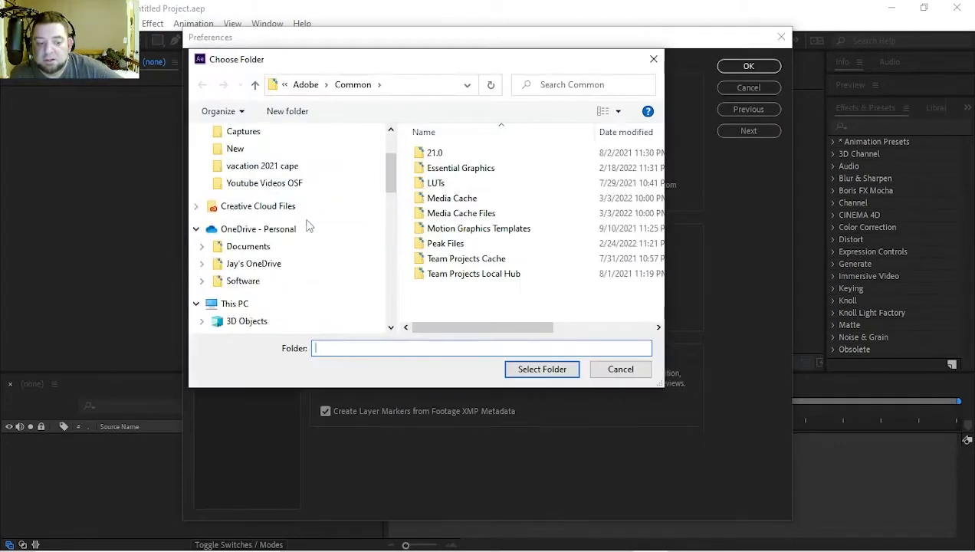
scroll(307, 224, down, 3)
click(303, 251)
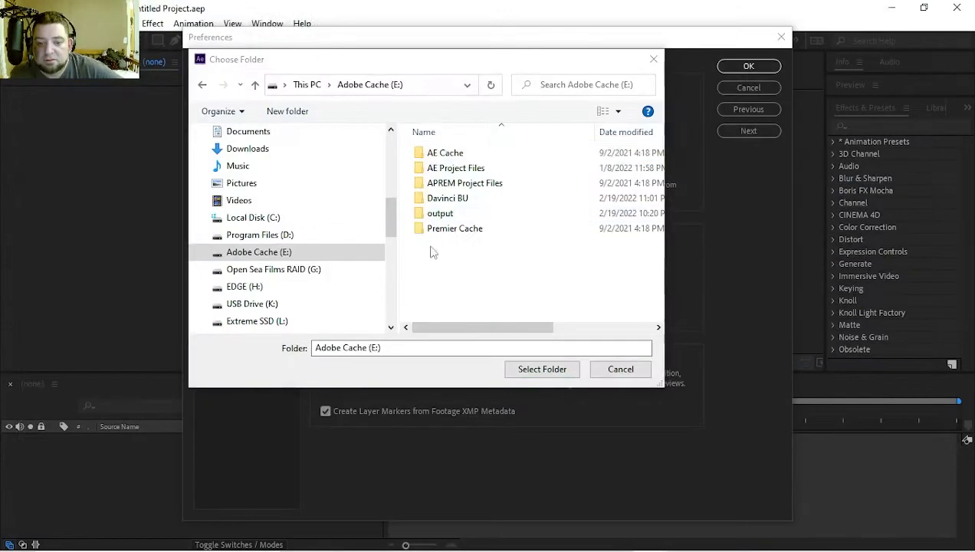
click(444, 152)
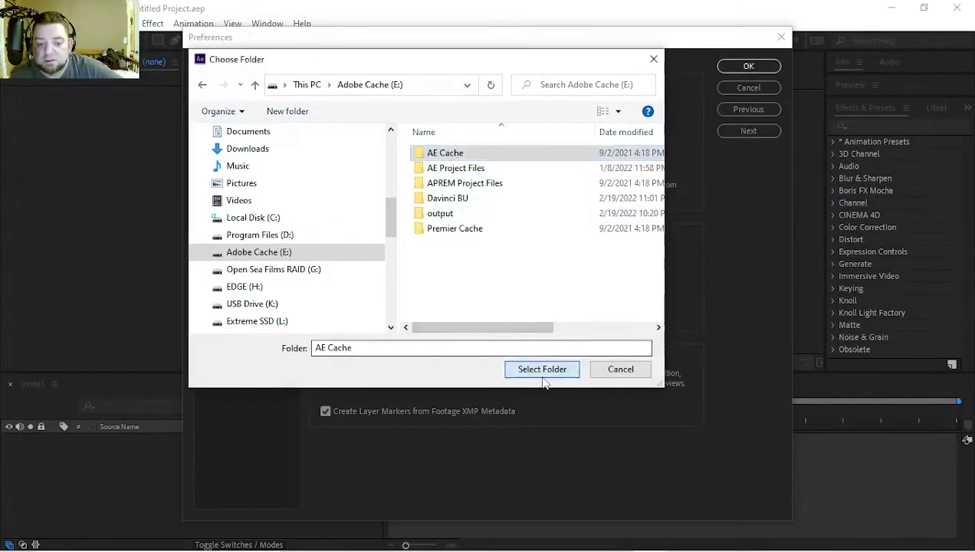
click(542, 368)
Try to set the conformed media cache folder to the root of the Adobe Cache (E:) drive.
click(405, 292)
click(426, 278)
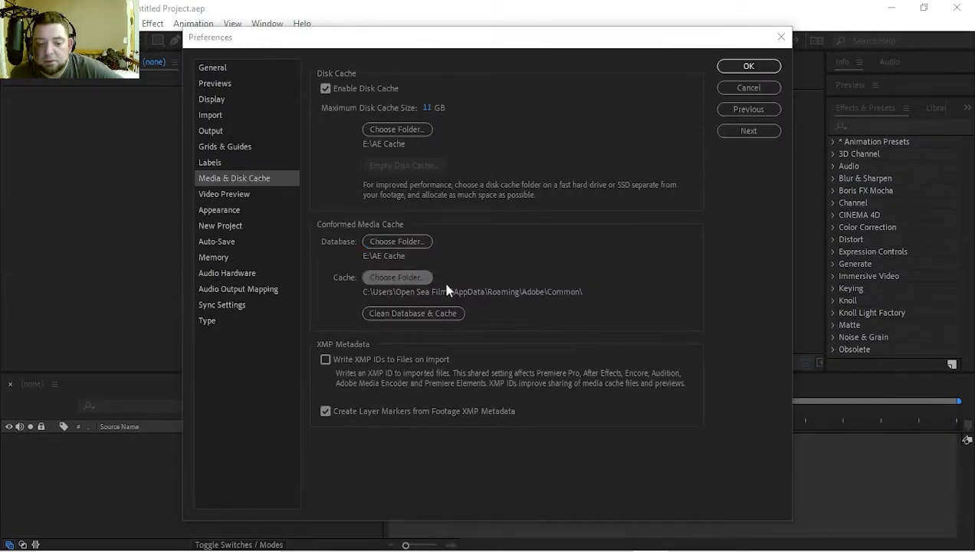
scroll(325, 272, down, 3)
click(291, 268)
click(540, 368)
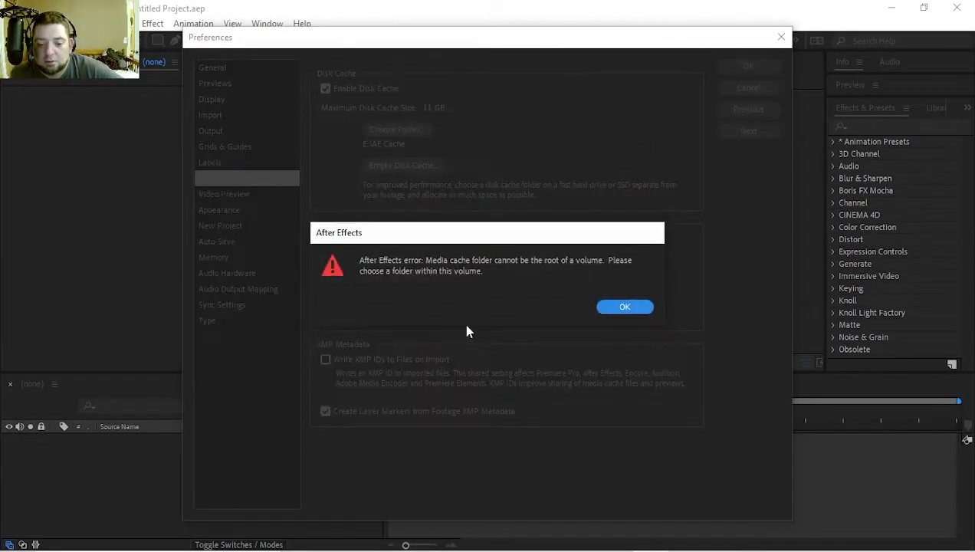
click(622, 307)
Set the conformed media cache folder to E:\AE Cache and clean the database and cache, accepting the preferences.
click(405, 283)
scroll(280, 264, down, 3)
click(259, 201)
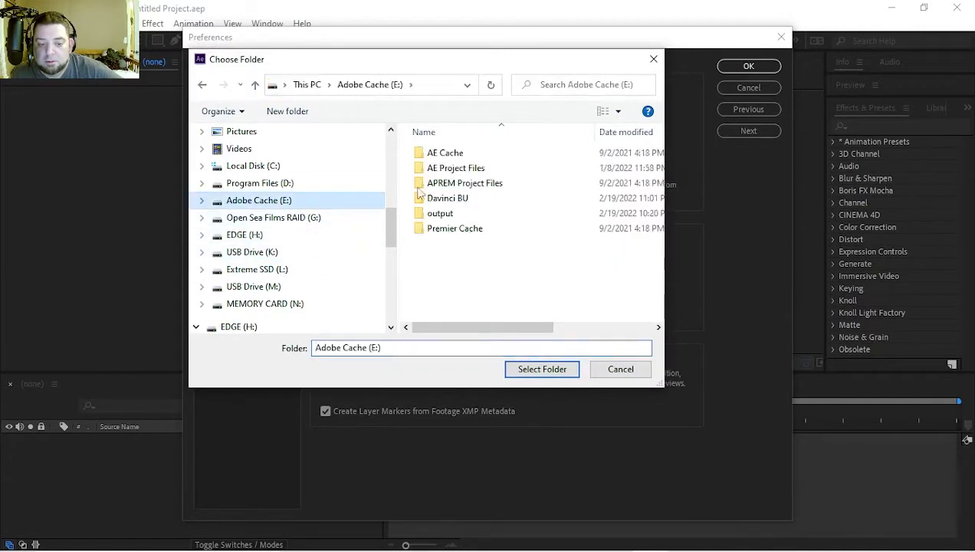
double_click(445, 152)
click(542, 369)
click(406, 314)
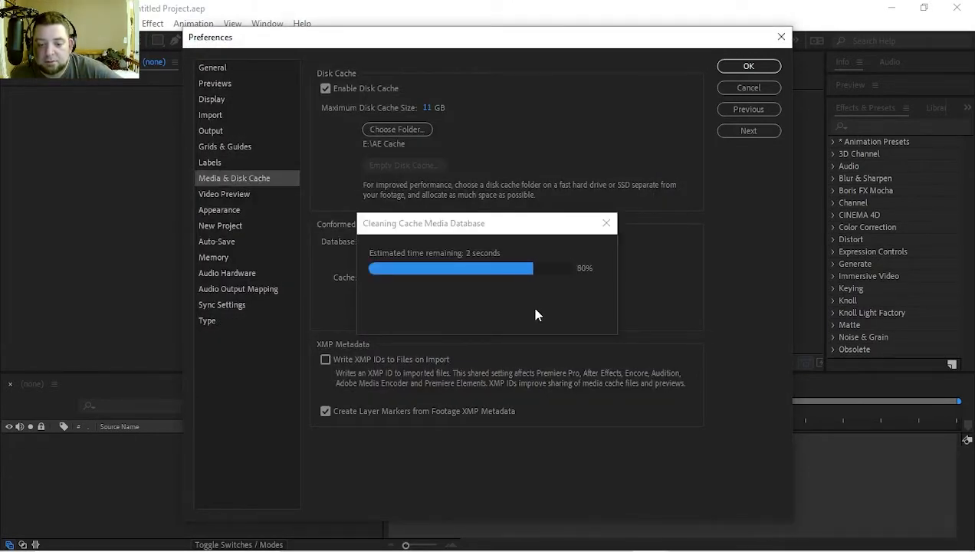
click(749, 67)
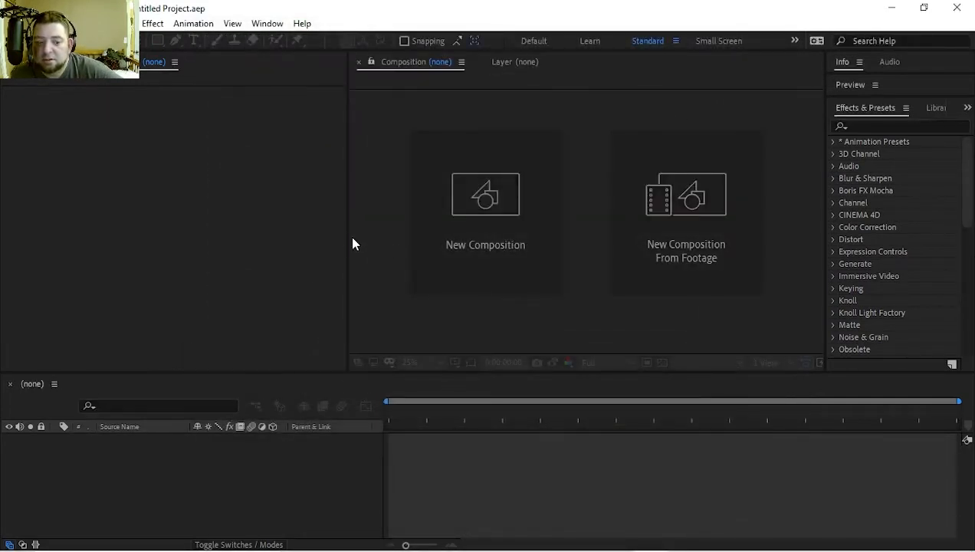
Create a 1920 x 1080, 30 fps composition named Camera Shake with a duration of 30 seconds.
click(478, 204)
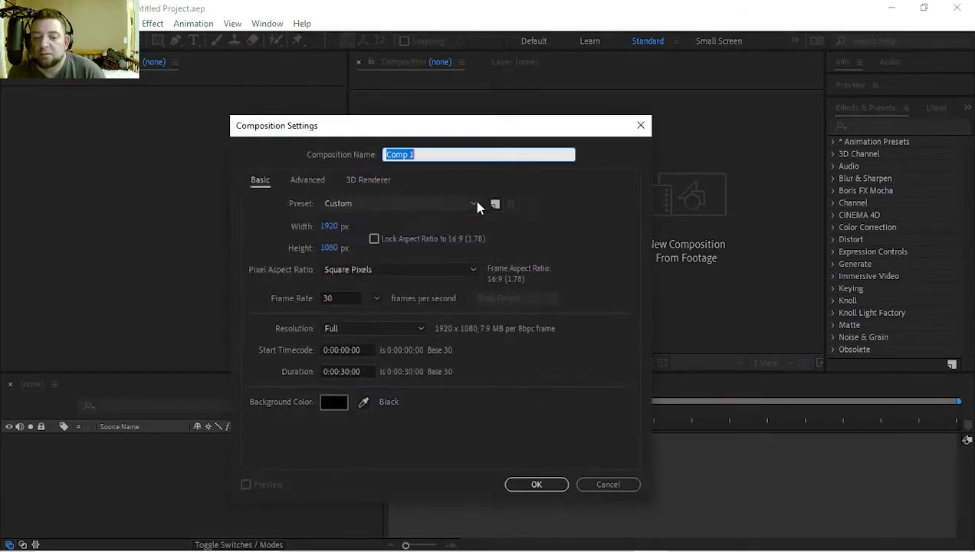
click(636, 129)
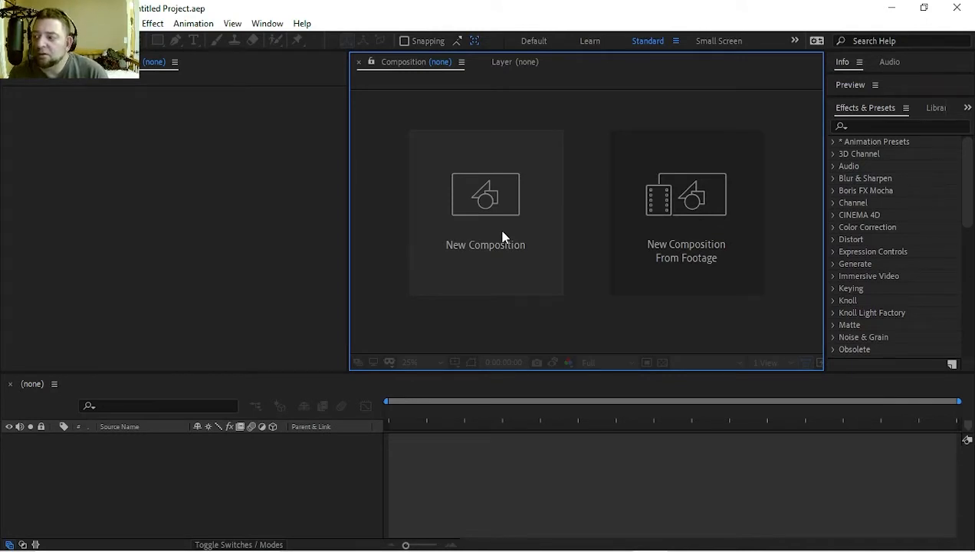
click(504, 237)
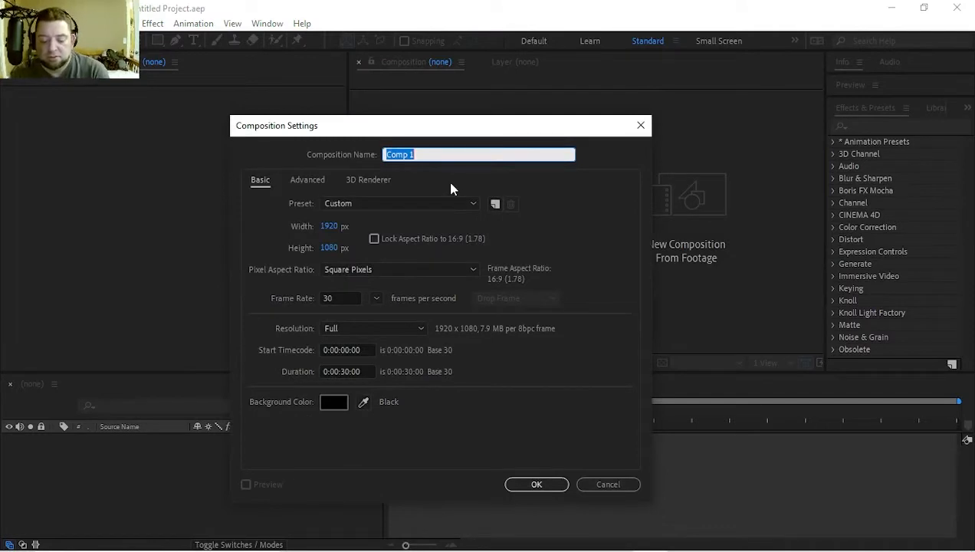
text(Camera Shake)
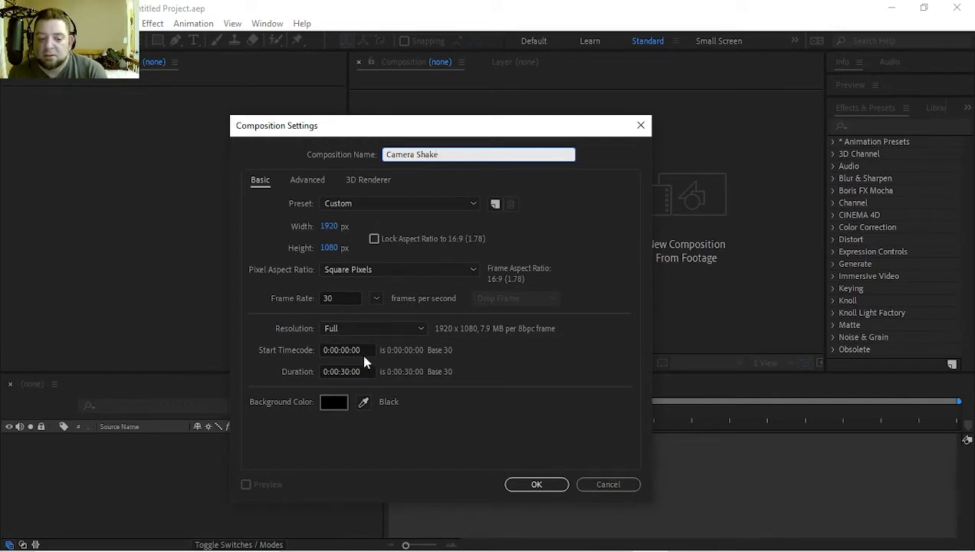
click(546, 484)
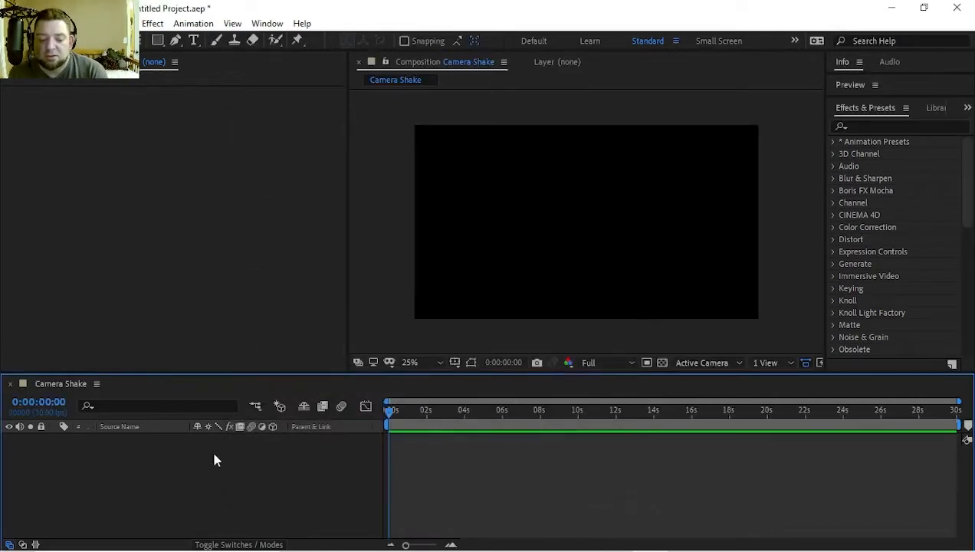
Import GH018199.MP4 from the Extreme SSD (L:) drive and add it as a layer to the Camera Shake composition.
right_click(105, 221)
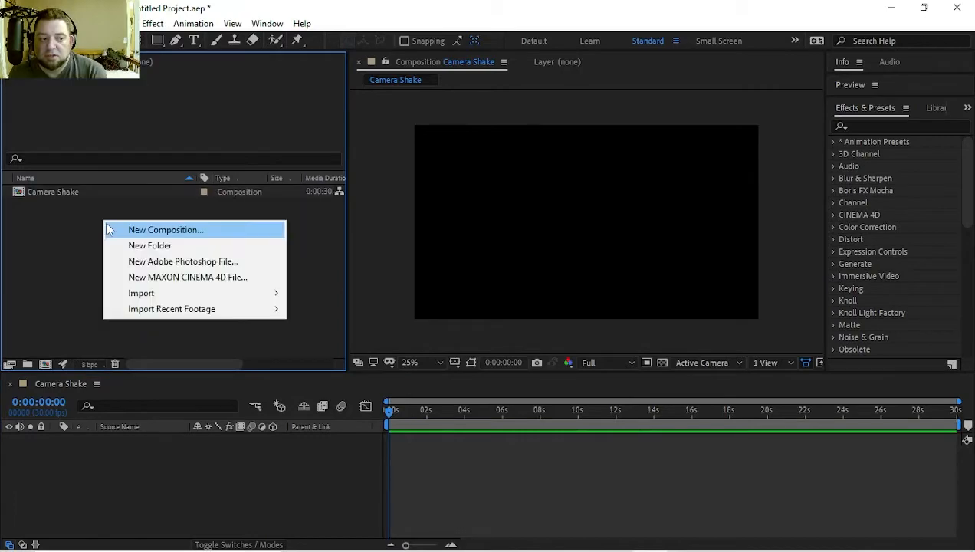
mouse_move(143, 293)
click(320, 295)
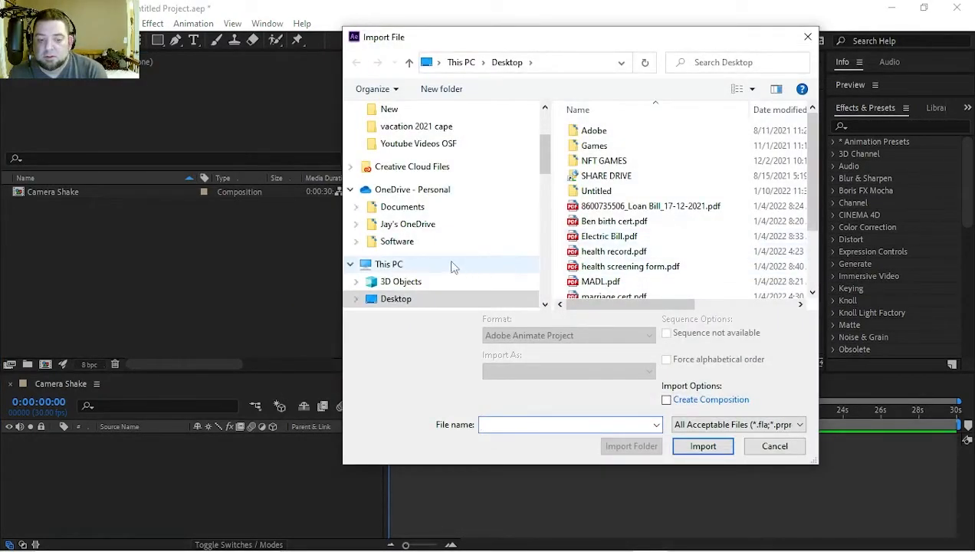
scroll(449, 245, down, 4)
scroll(460, 260, down, 2)
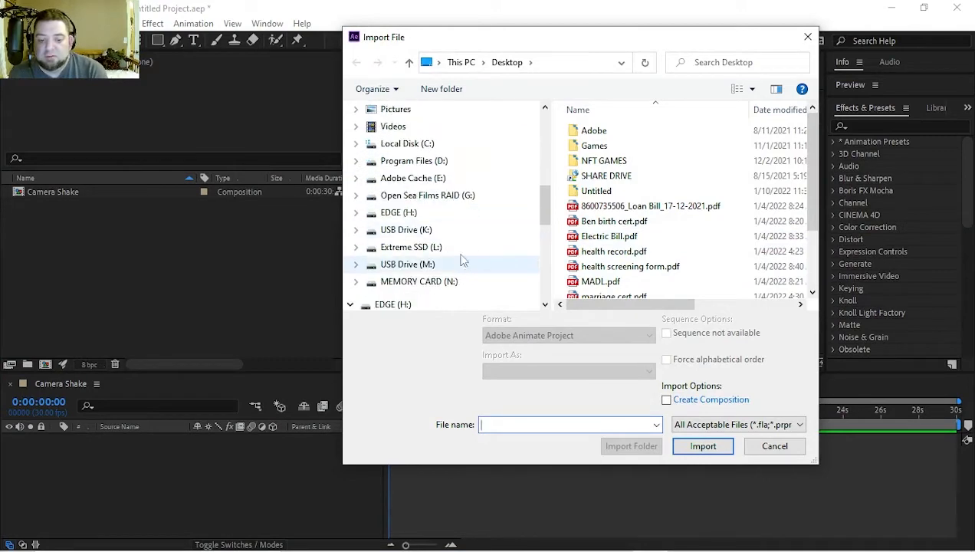
scroll(451, 281, down, 2)
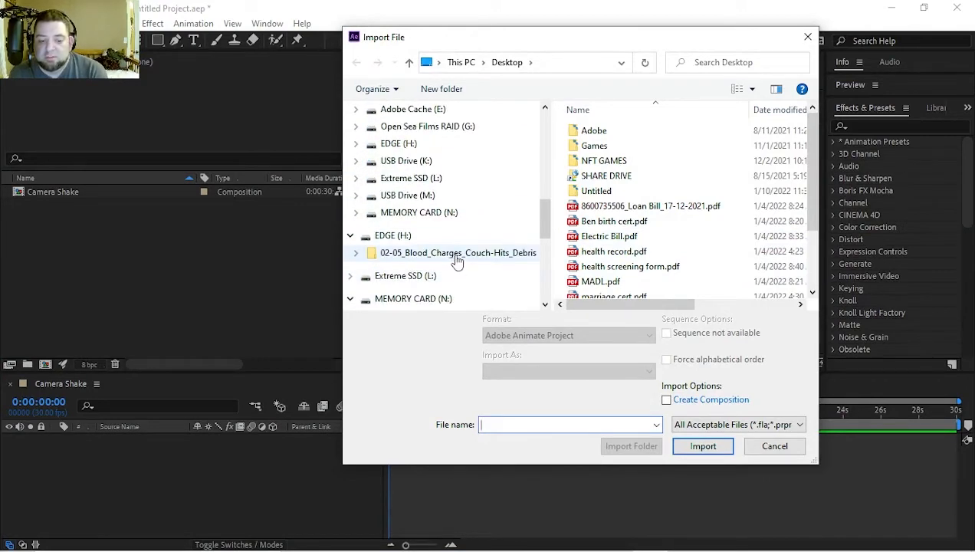
click(437, 276)
scroll(613, 240, down, 6)
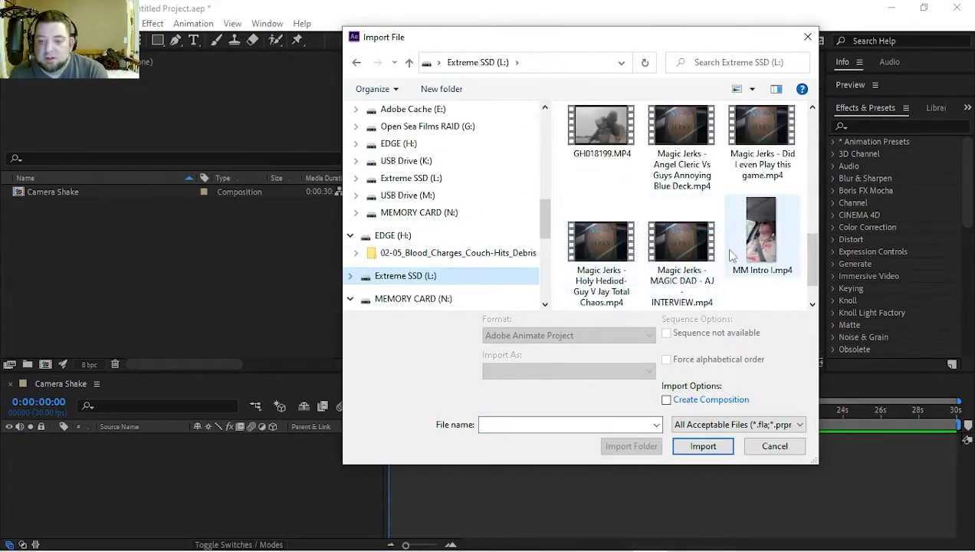
double_click(627, 152)
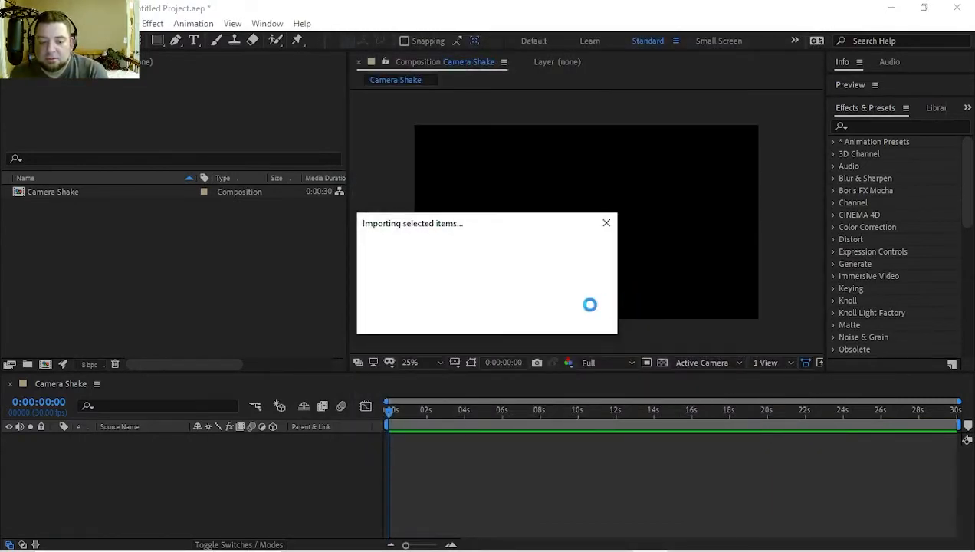
drag(86, 208, 119, 500)
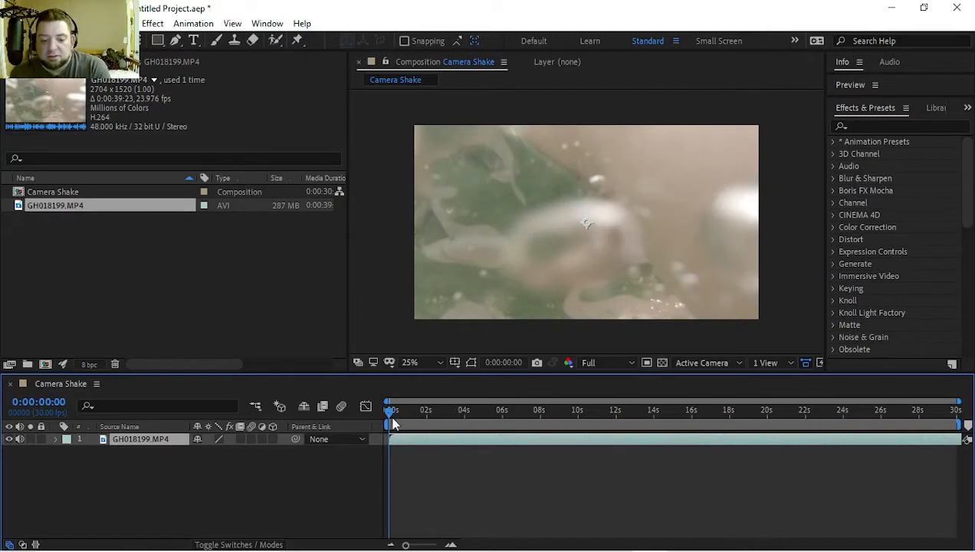
Set the work area from 0:00:06:19 to 0:00:11:04 and trim the Camera Shake composition to it.
drag(392, 414, 516, 412)
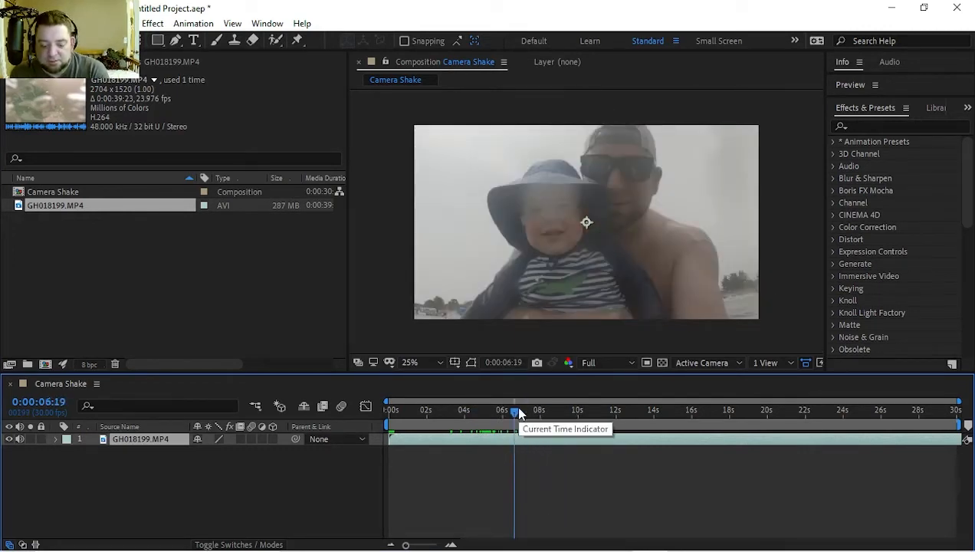
drag(516, 413, 599, 412)
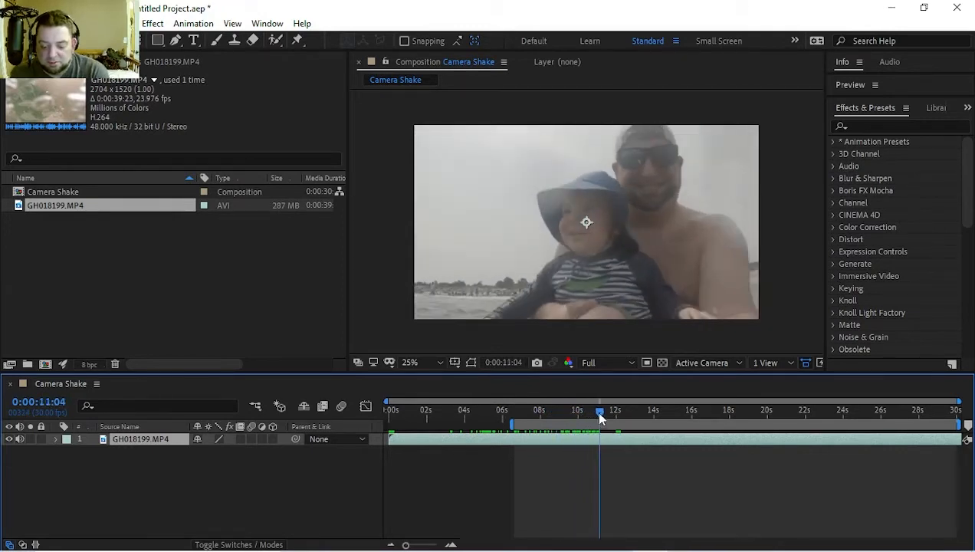
right_click(571, 423)
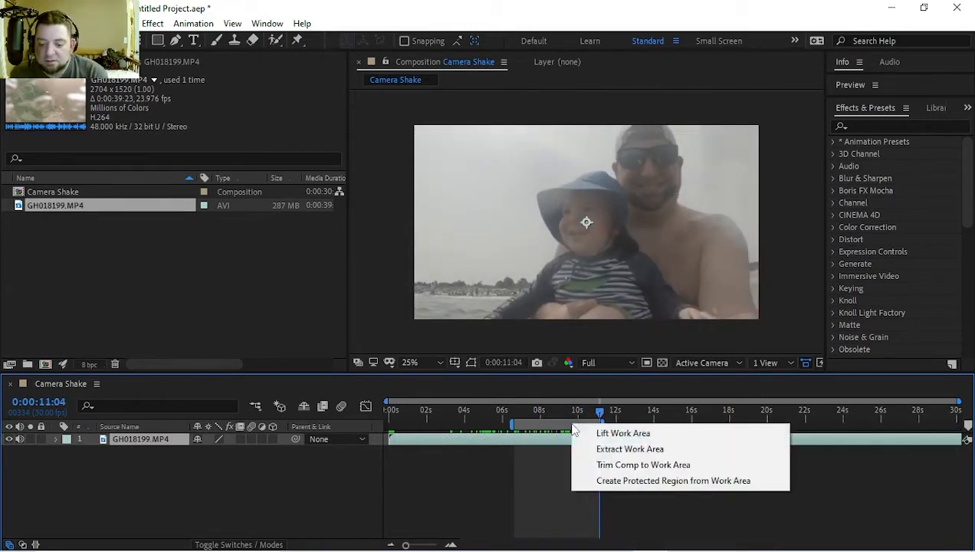
click(599, 465)
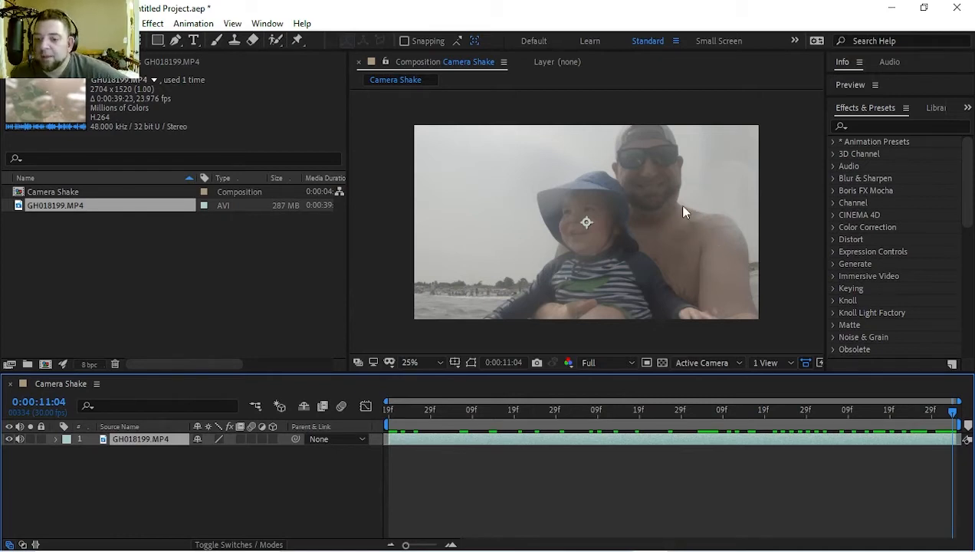
Preview the trimmed footage and mute the audio of the GH018199.MP4 layer.
drag(600, 412, 510, 410)
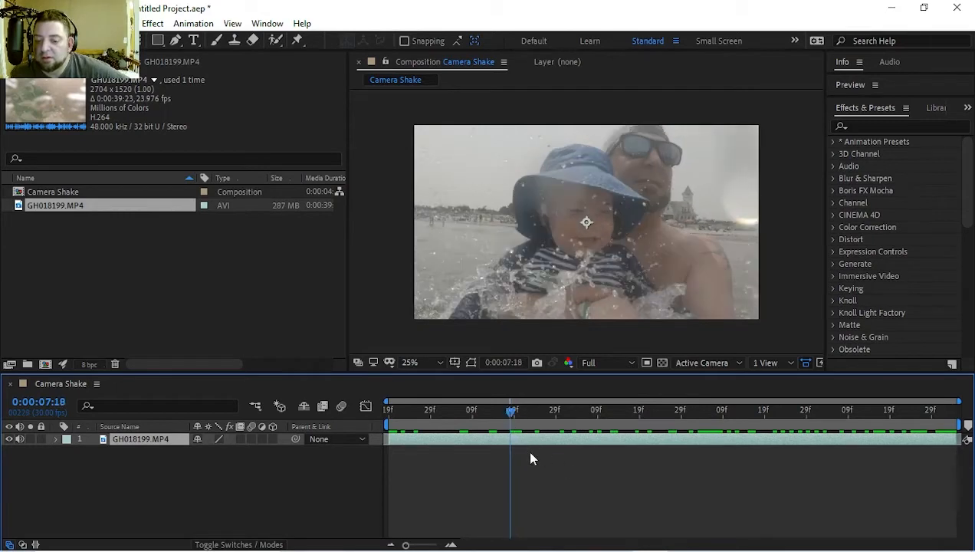
key(space)
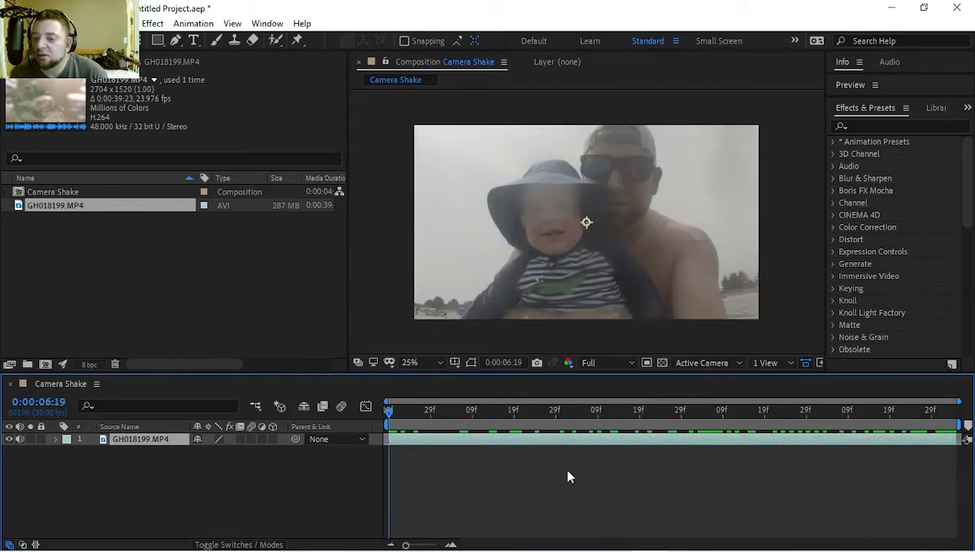
key(space)
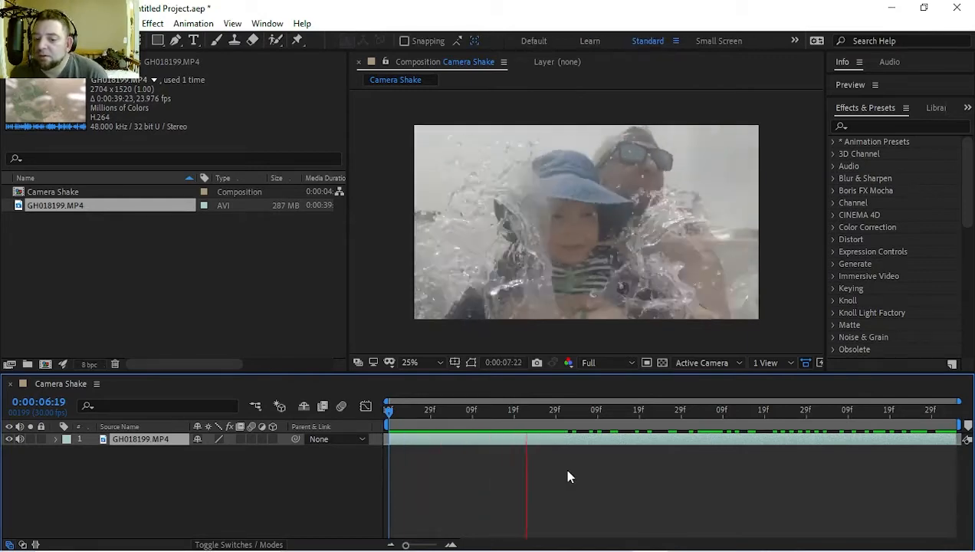
click(20, 439)
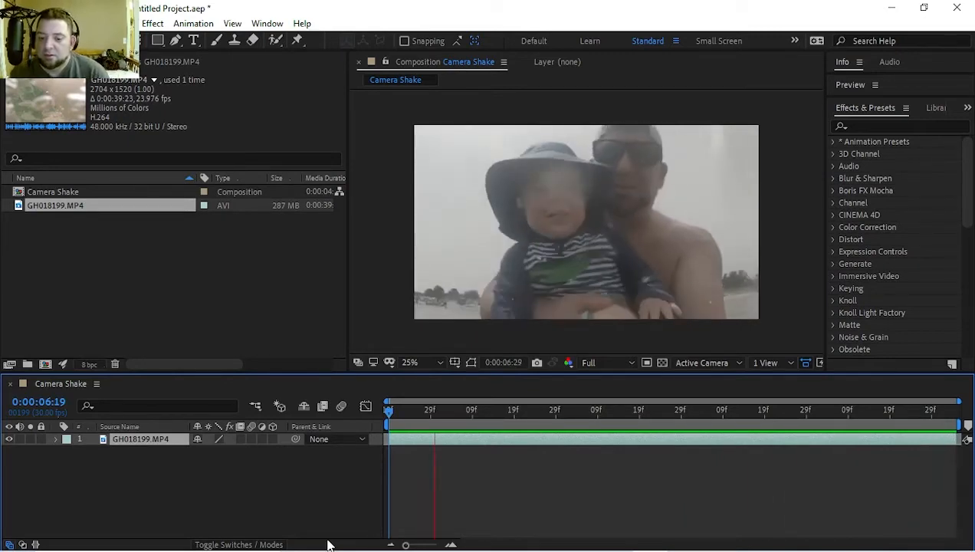
key(space)
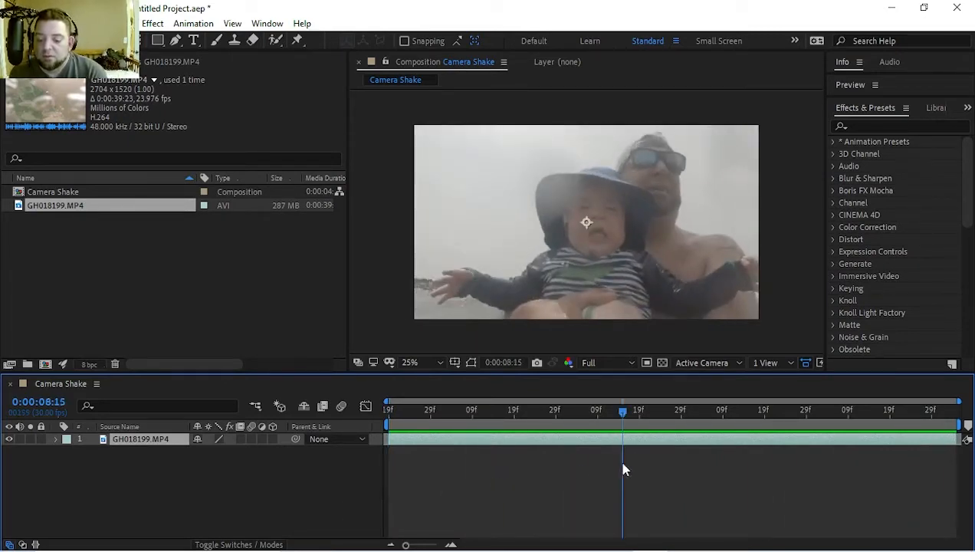
Add the expression wiggle(10,50) to the Position property of the GH018199.MP4 layer.
mouse_move(627, 411)
mouse_down()
mouse_move(515, 414)
mouse_move(495, 426)
mouse_move(496, 437)
mouse_move(515, 430)
mouse_up()
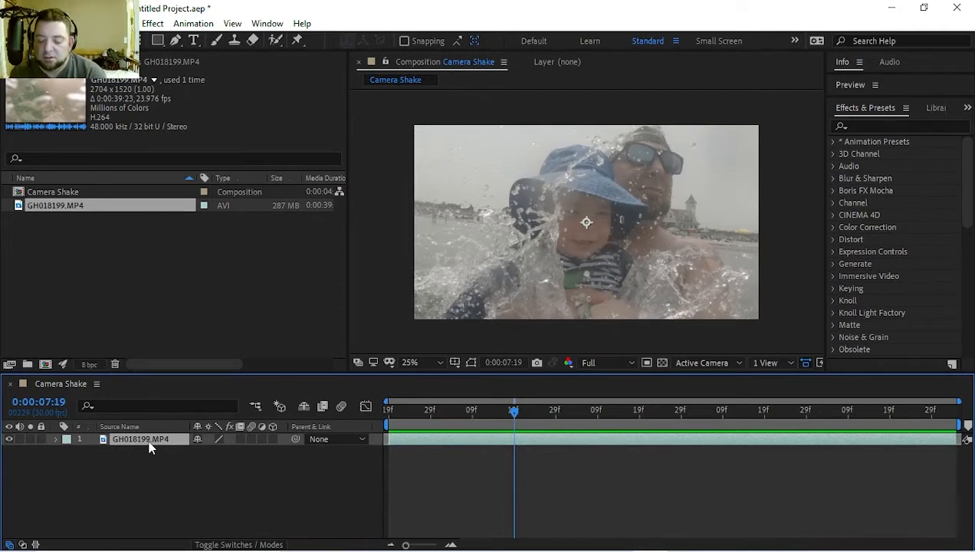
key(p)
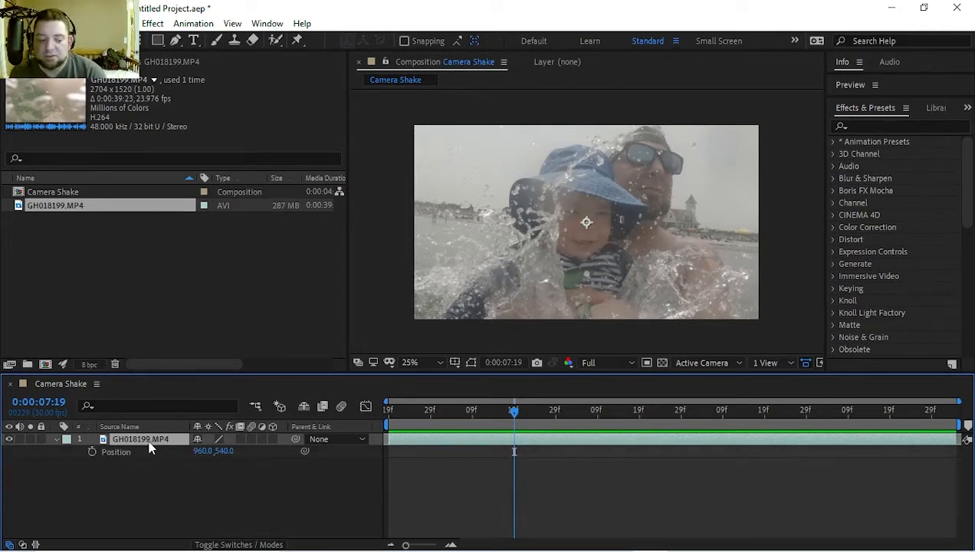
alt+click(92, 454)
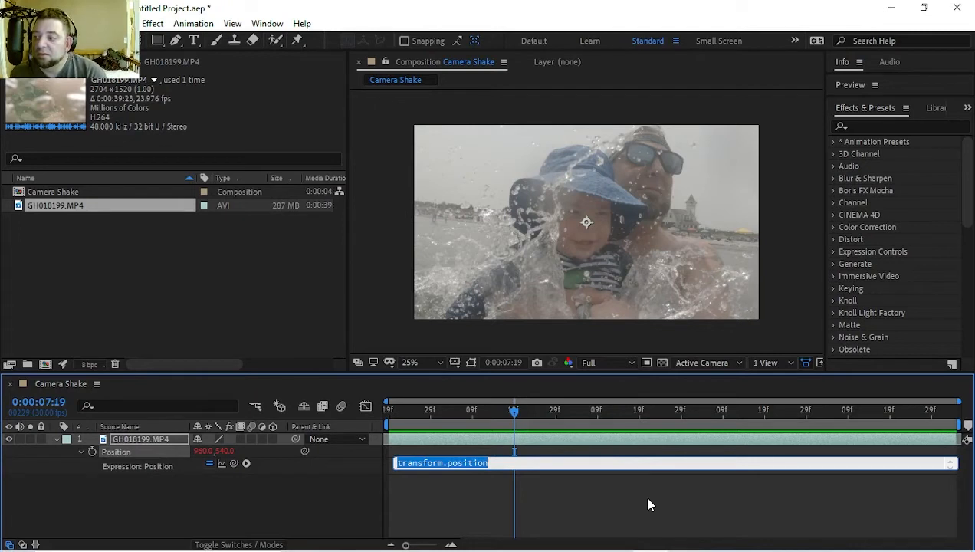
text(wiggle)
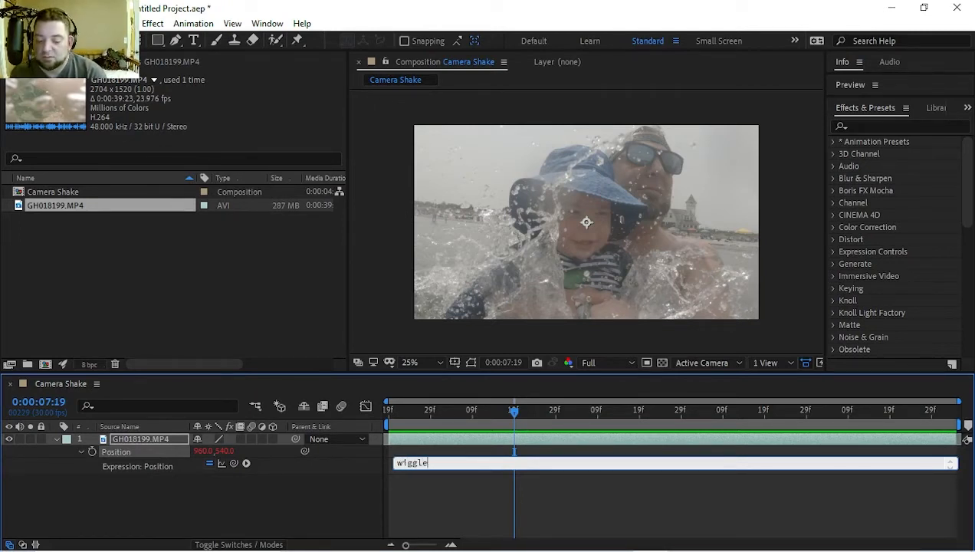
text(()
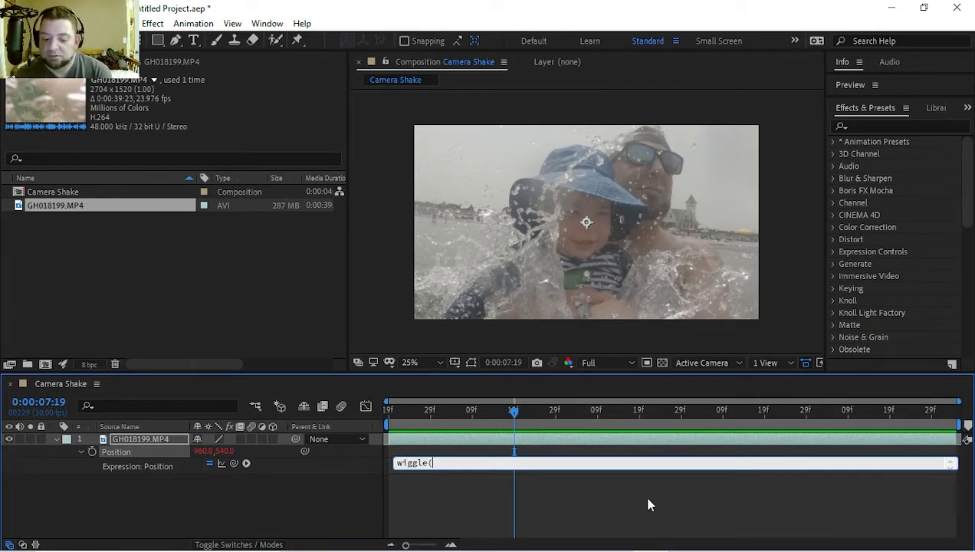
text(10,)
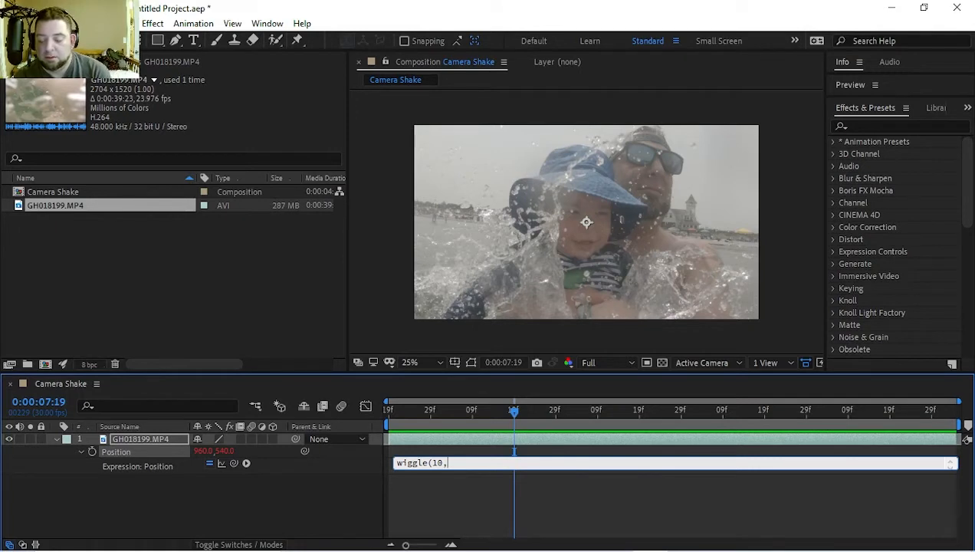
text(50)
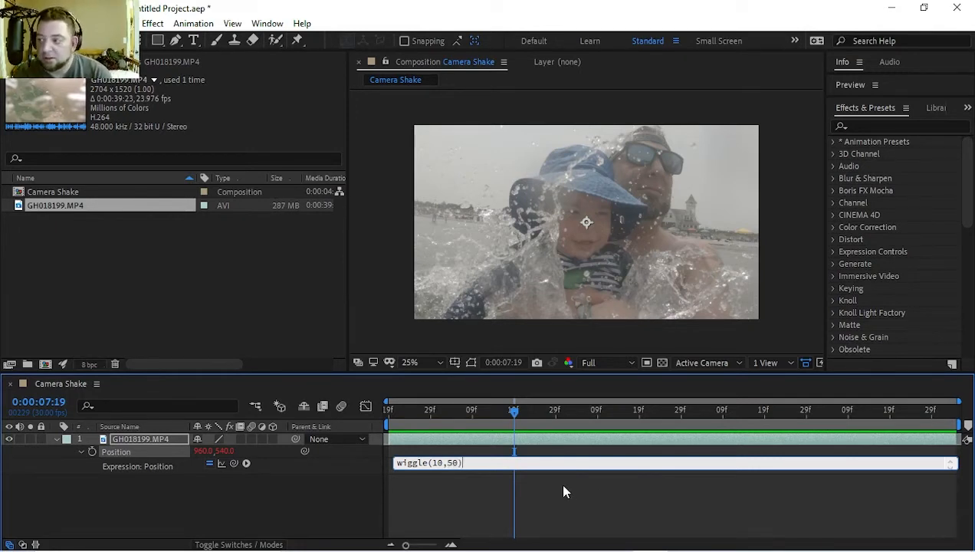
click(335, 527)
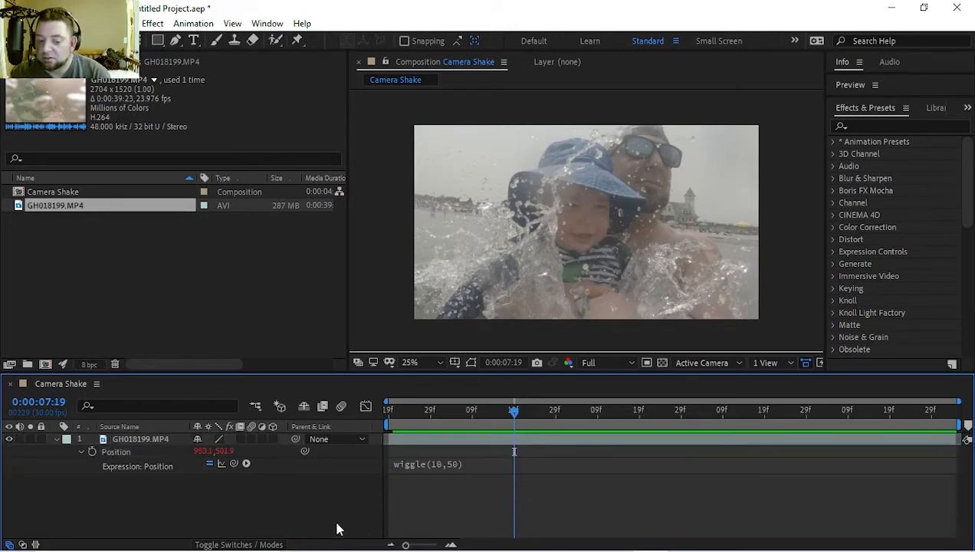
Preview the position shake from the start of the composition.
drag(514, 415, 332, 427)
key(space)
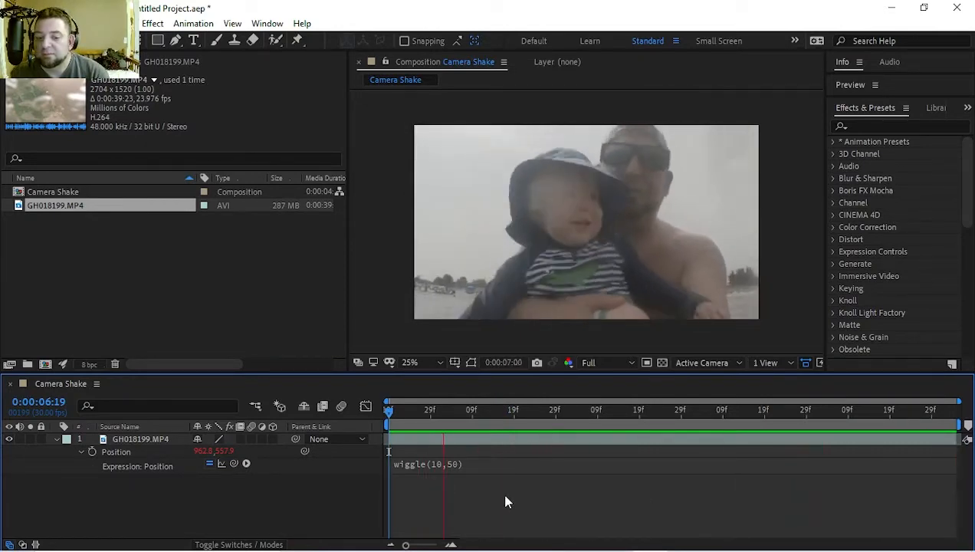
key(space)
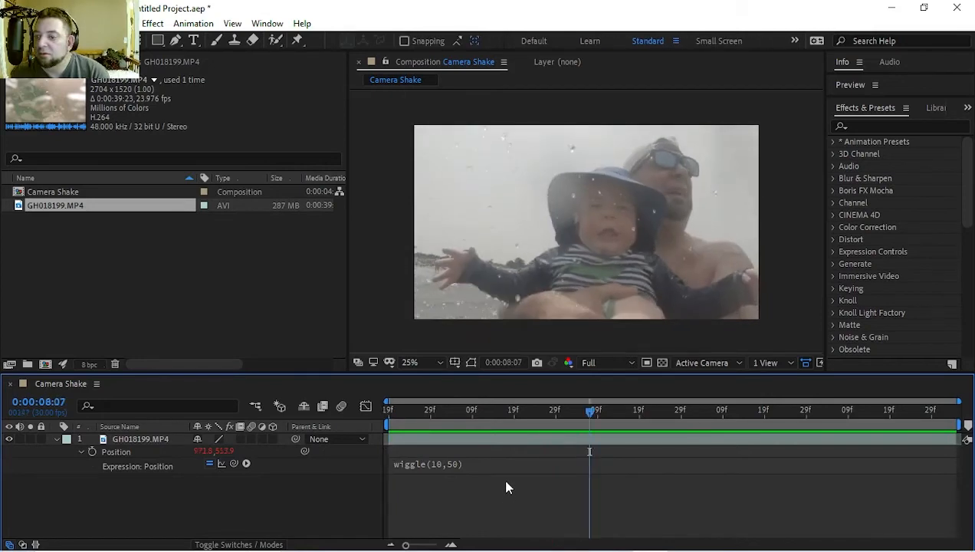
Apply a Slider Control expression effect to the GH018199.MP4 layer.
drag(585, 418, 513, 436)
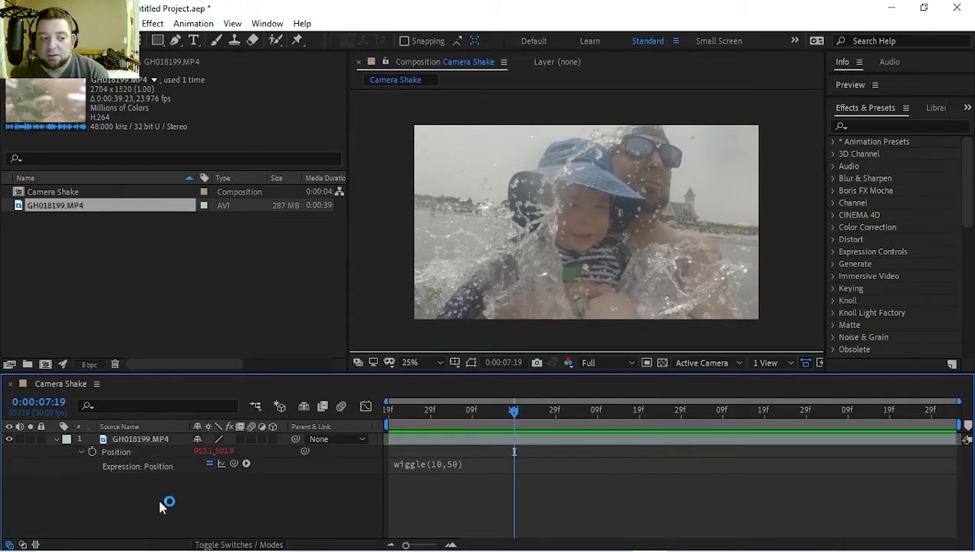
click(162, 439)
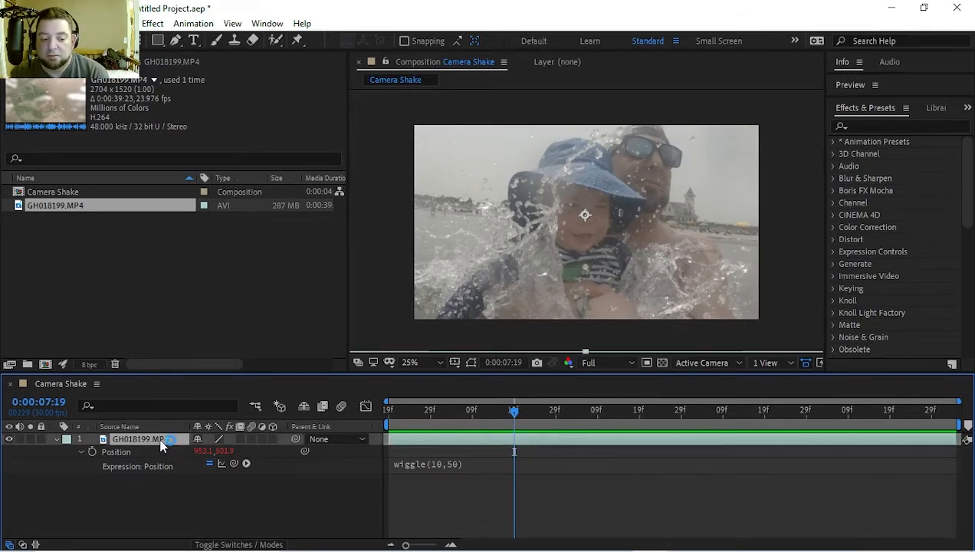
click(151, 23)
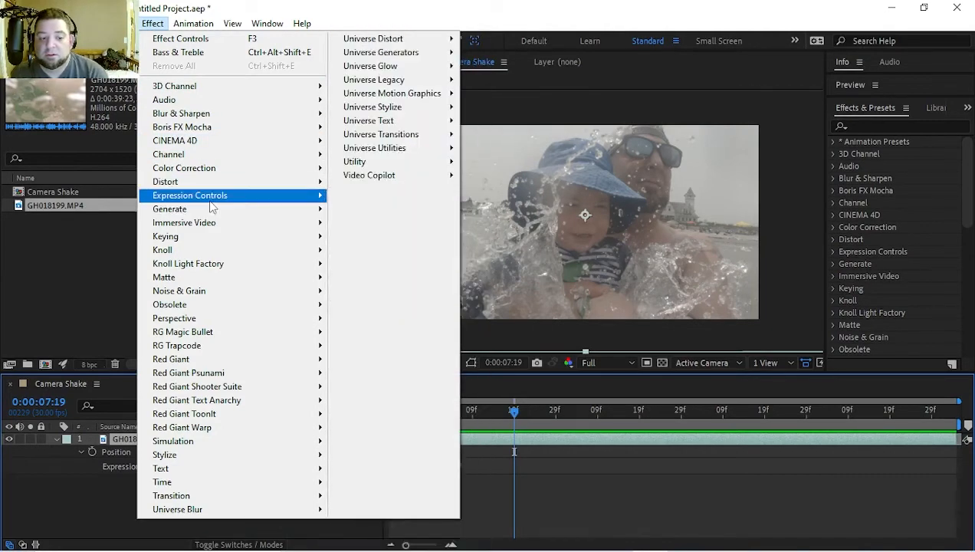
mouse_move(211, 204)
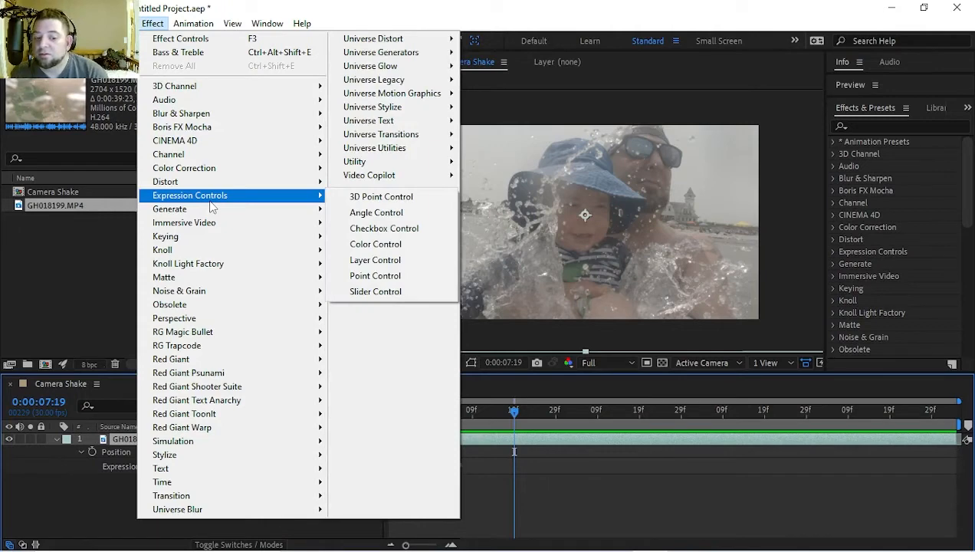
click(362, 292)
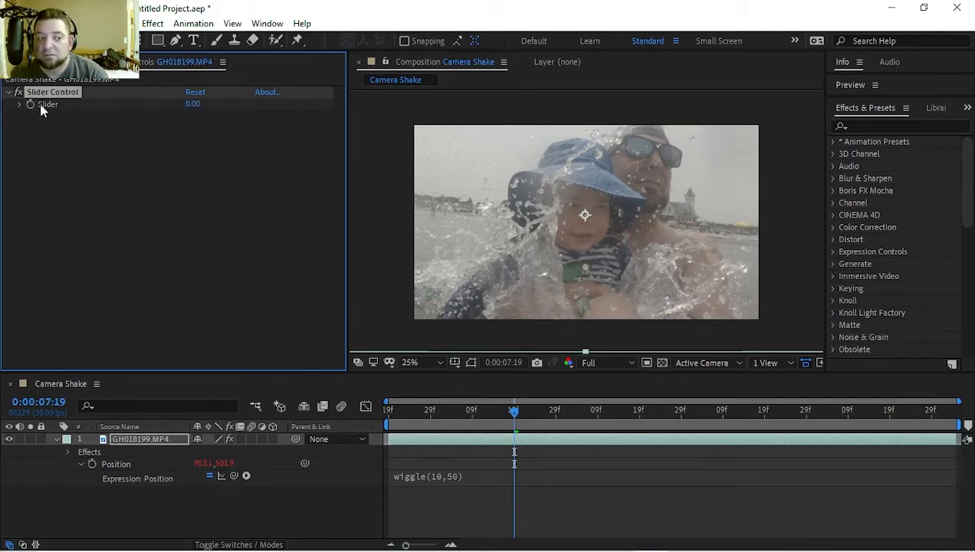
Try out a higher Slider value during playback and set it back to 0.
mouse_move(196, 104)
mouse_down()
mouse_move(263, 112)
mouse_move(210, 112)
mouse_up()
key(space)
click(197, 105)
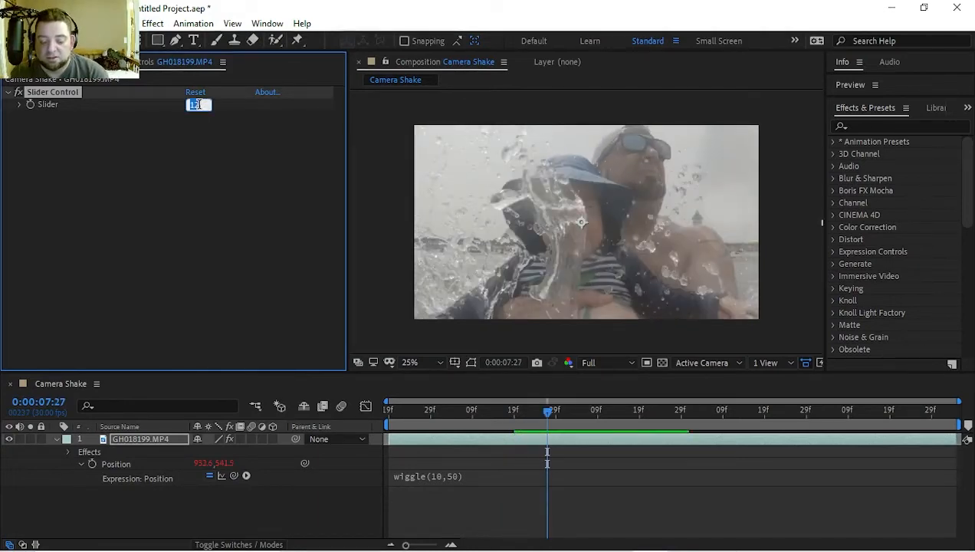
text(0)
click(232, 176)
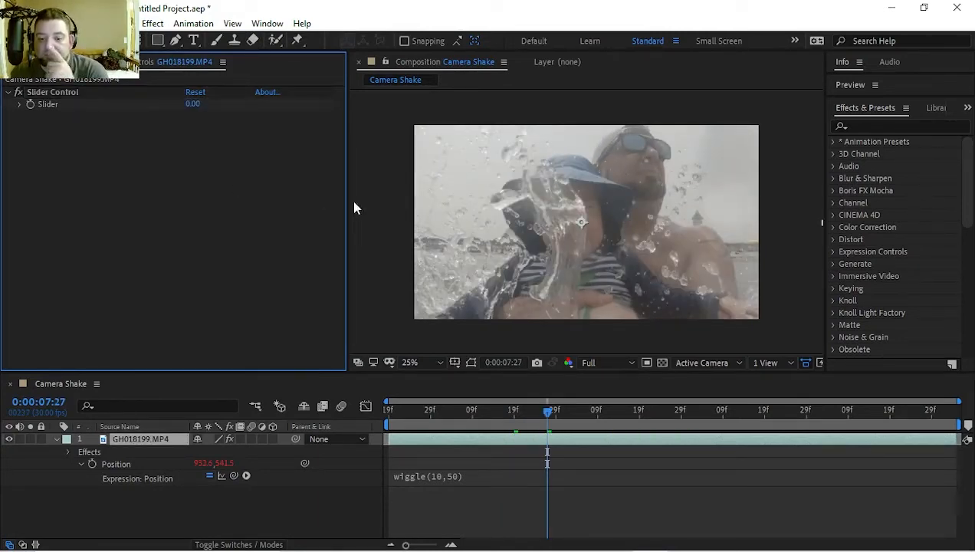
Replace the amplitude 50 in the Position wiggle expression with a link to the Slider Control's Slider.
drag(529, 405, 519, 404)
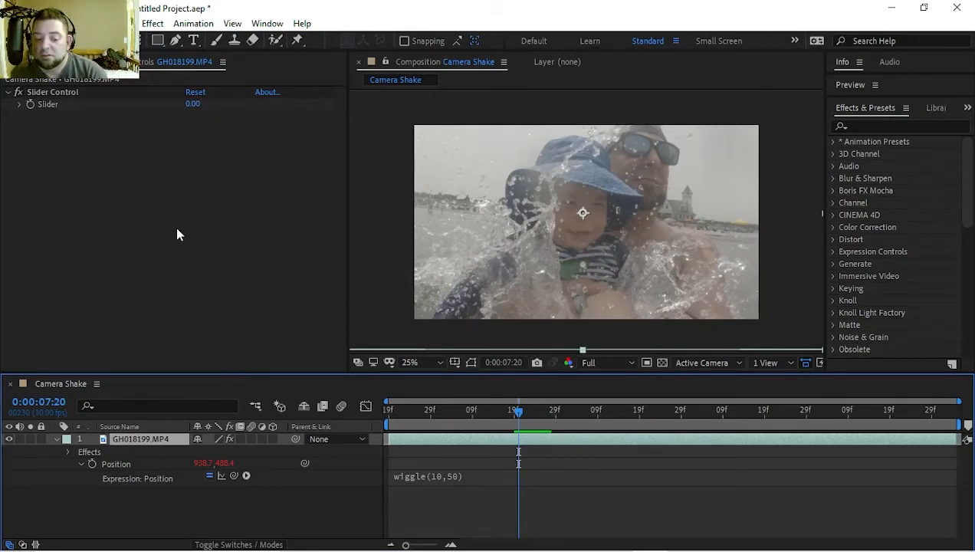
click(451, 477)
click(457, 474)
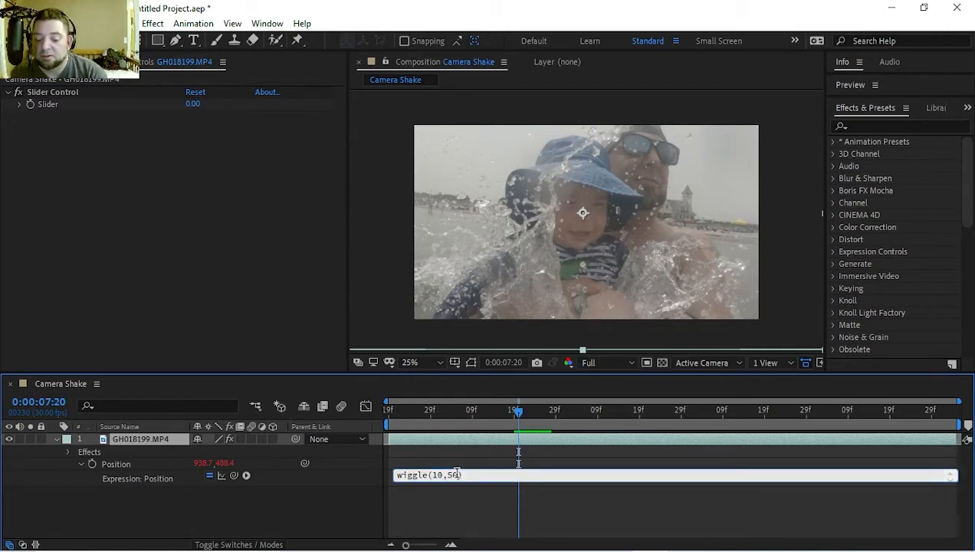
drag(457, 475, 448, 475)
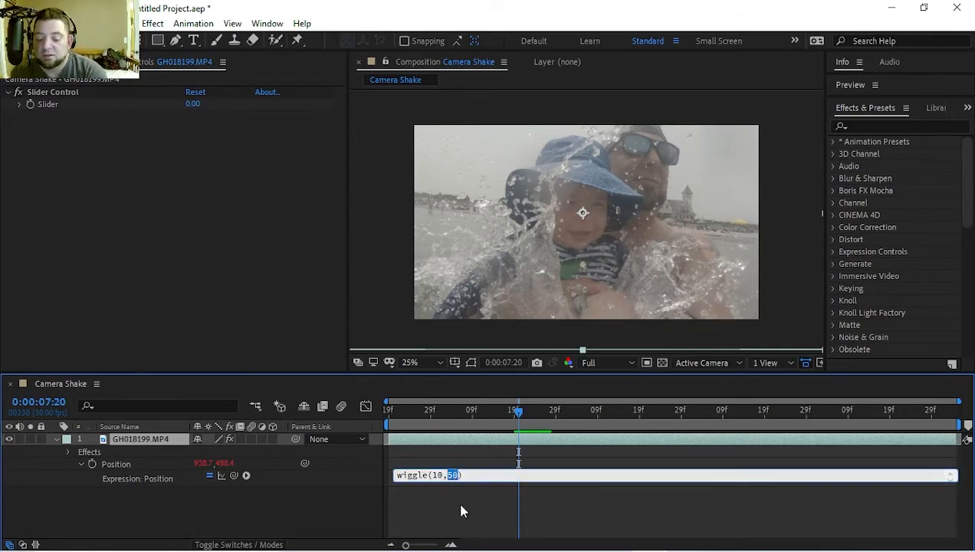
key(BackSpace)
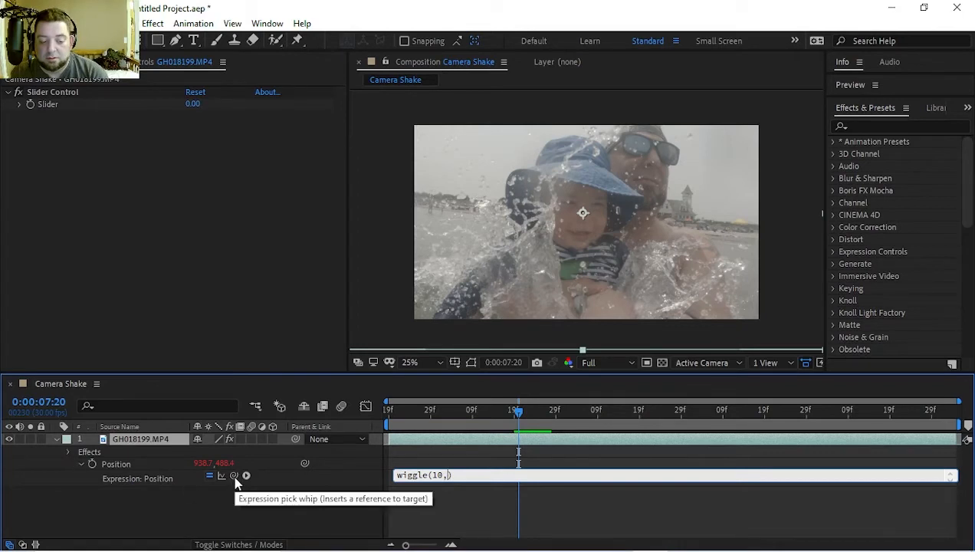
drag(234, 476, 82, 109)
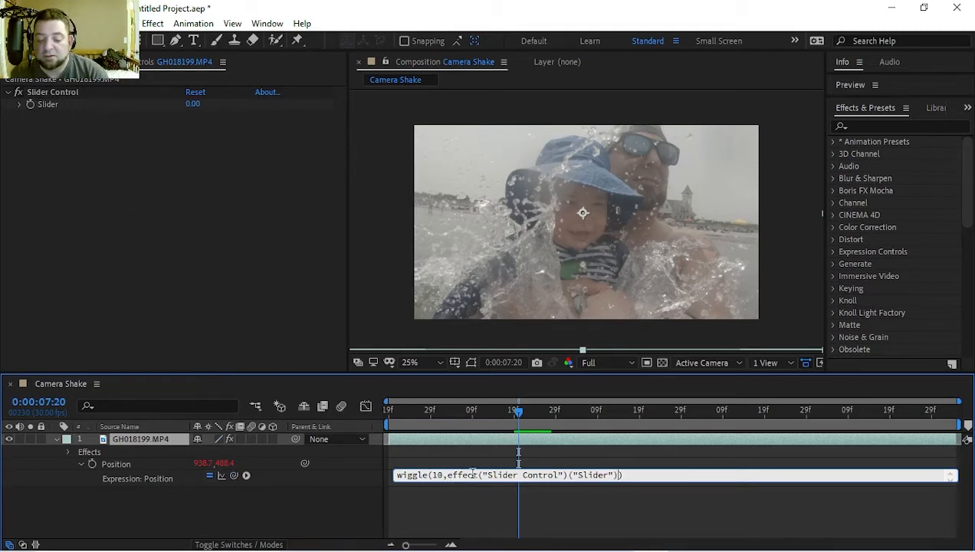
click(227, 487)
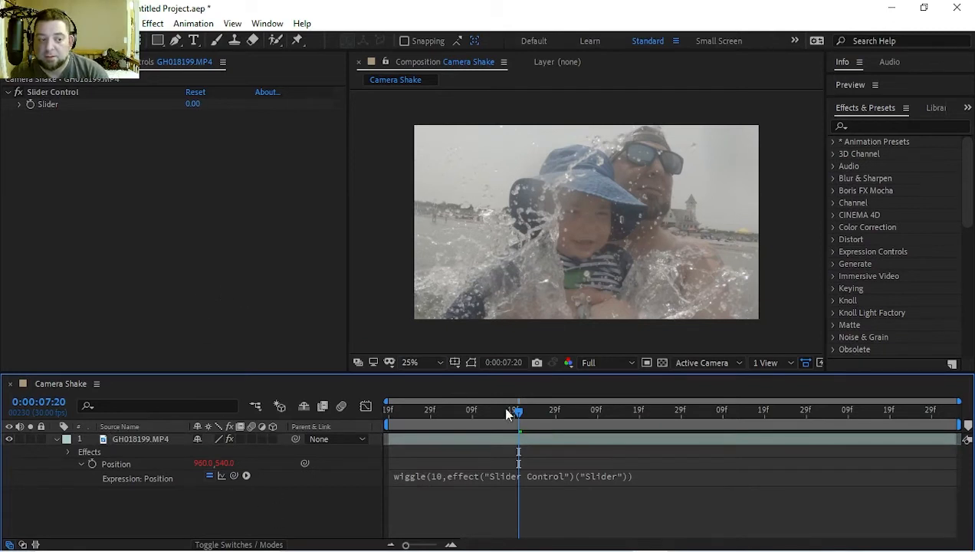
Keyframe the Slider at 0 at 0:00:07:17 and at 100 at 0:00:07:21, when the splash hits.
mouse_move(518, 412)
mouse_down()
mouse_move(447, 413)
mouse_move(530, 422)
mouse_move(492, 415)
mouse_move(516, 413)
mouse_move(506, 419)
mouse_up()
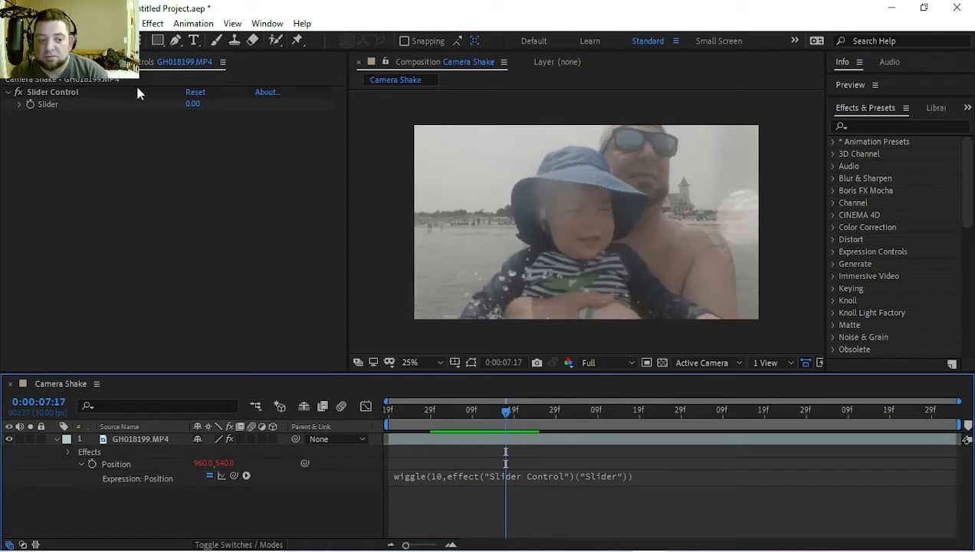
click(65, 158)
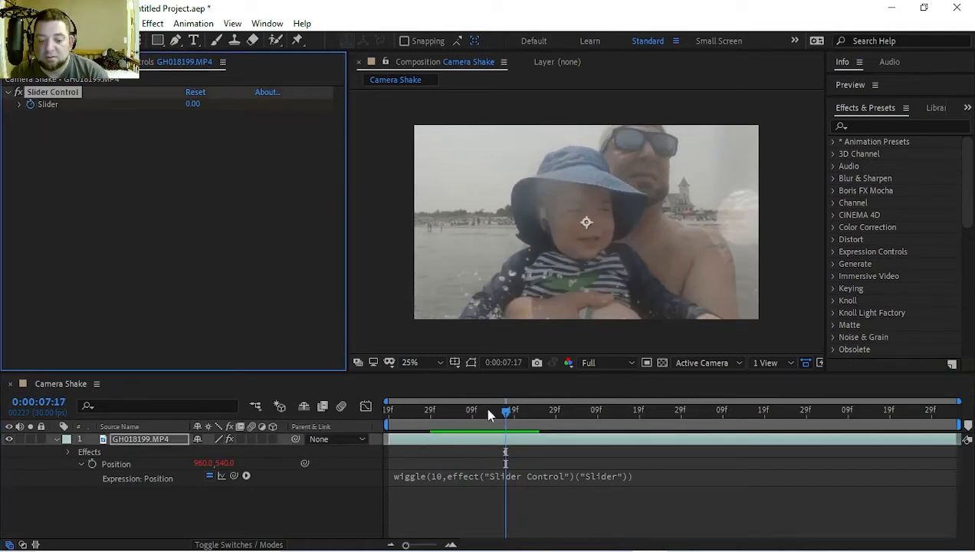
drag(505, 415, 522, 414)
click(192, 104)
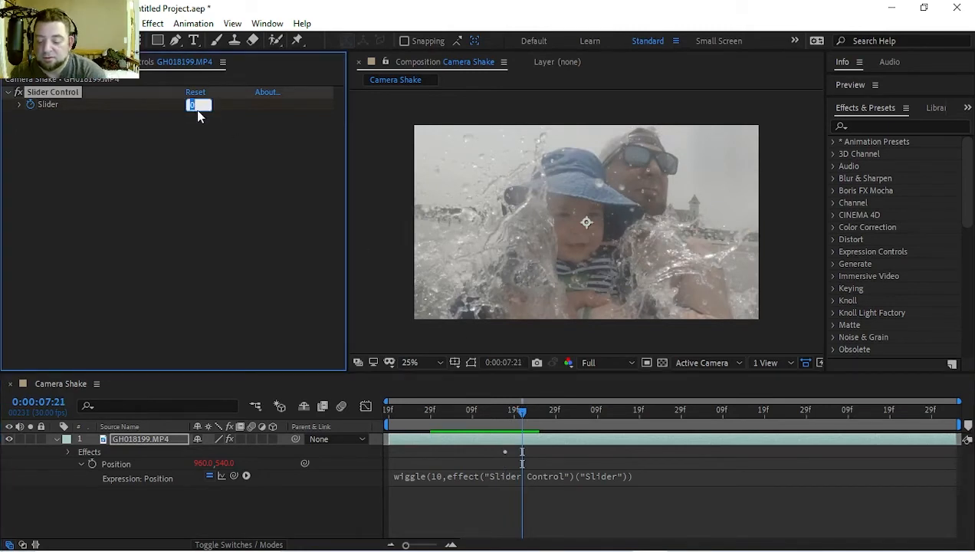
text(100)
click(227, 177)
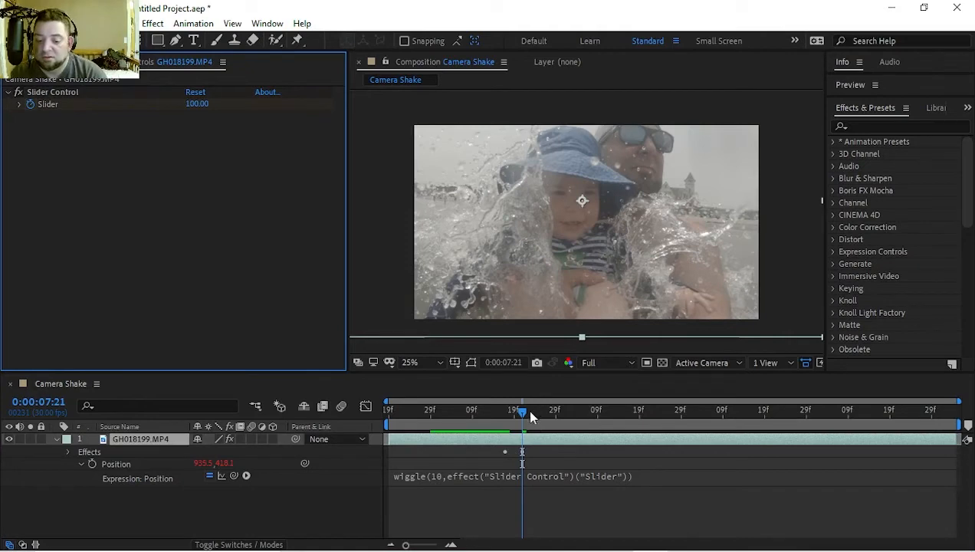
Add a Slider keyframe of 0 at 0:00:07:29.
drag(522, 411, 556, 413)
click(197, 104)
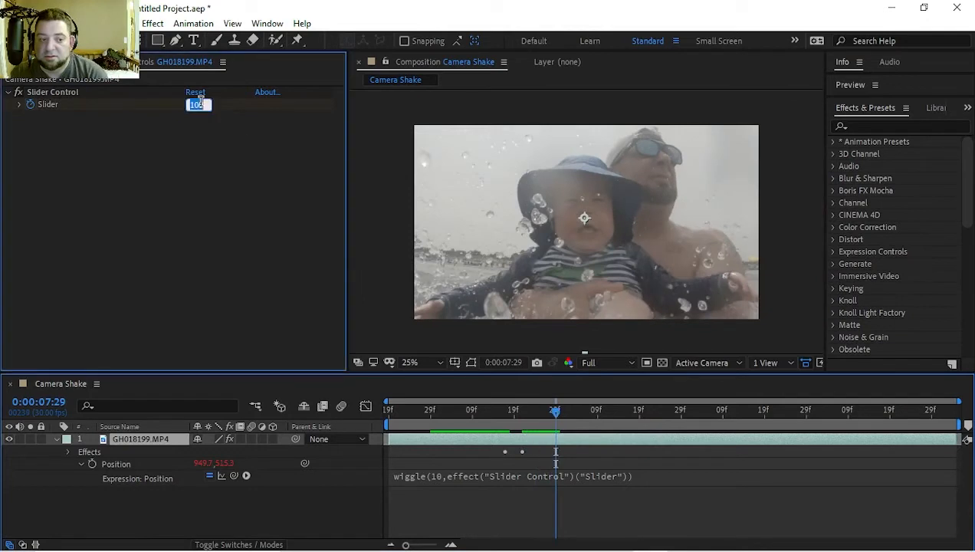
text(0)
key(Return)
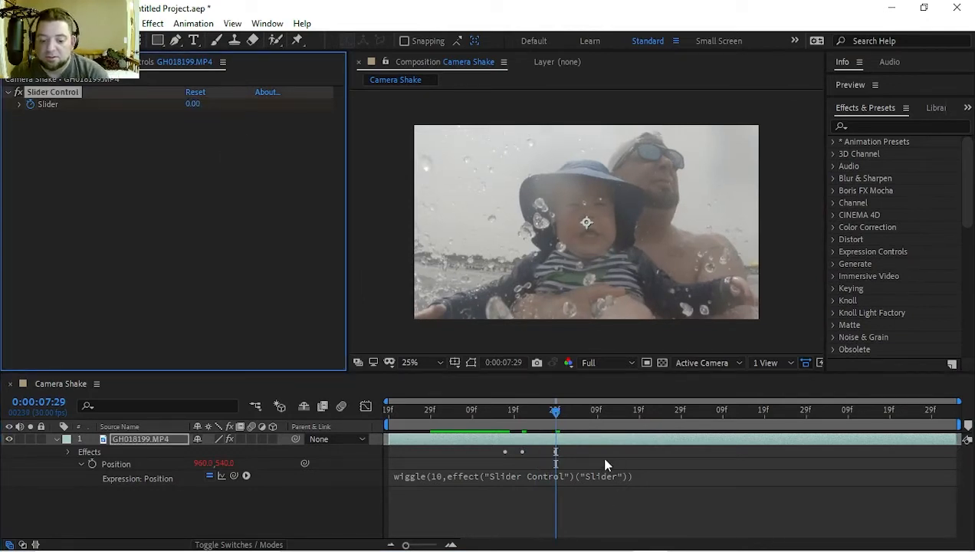
Reveal the layer's keyframes, apply Easy Ease Out to the last Slider keyframe and preview the shake.
click(159, 443)
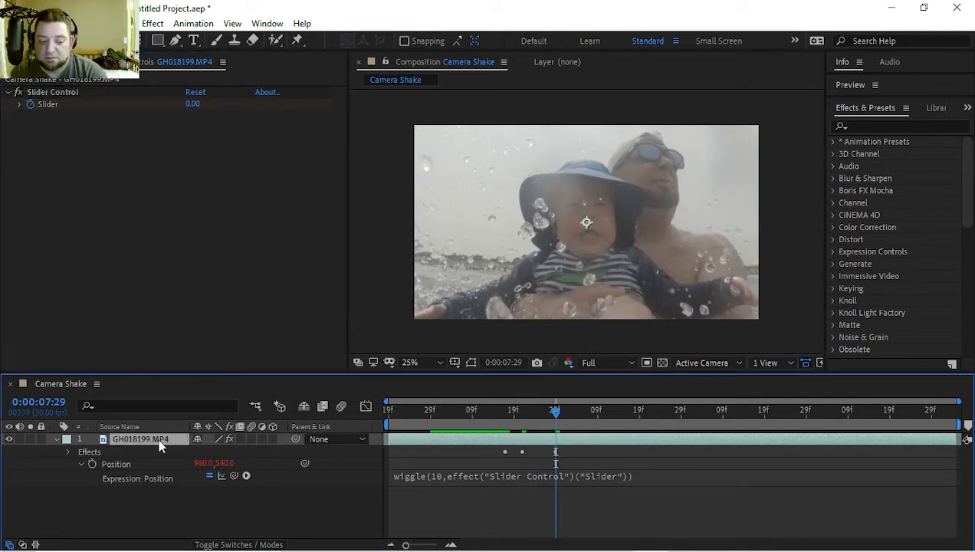
key(u)
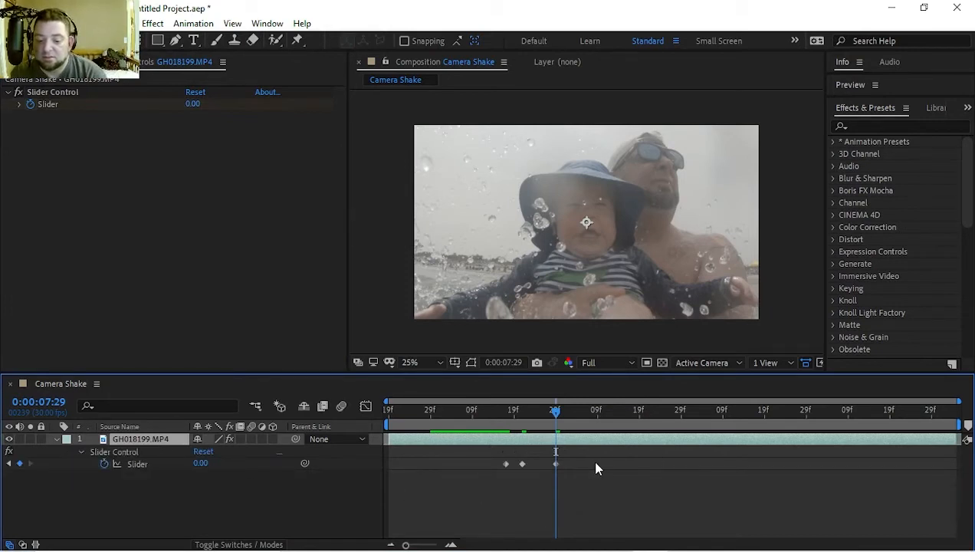
drag(589, 458, 556, 474)
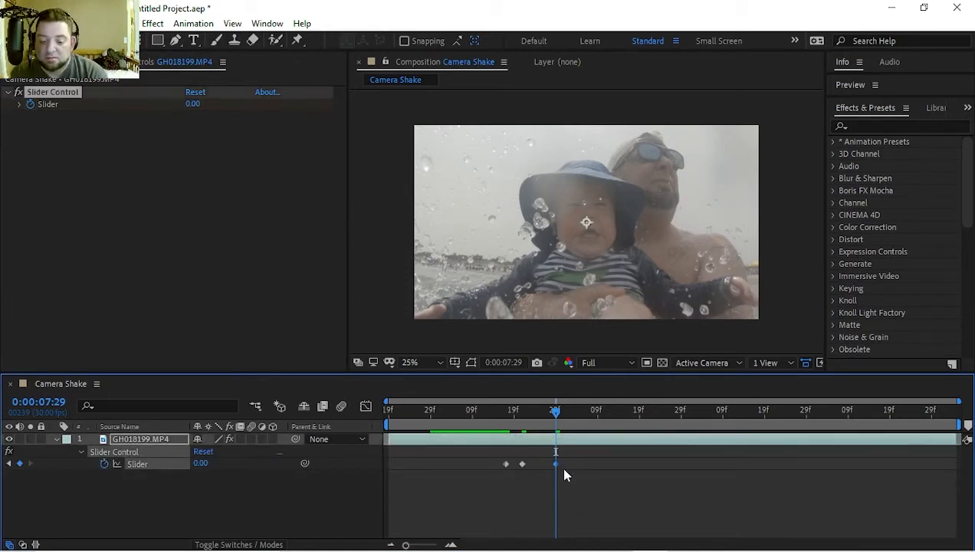
right_click(554, 462)
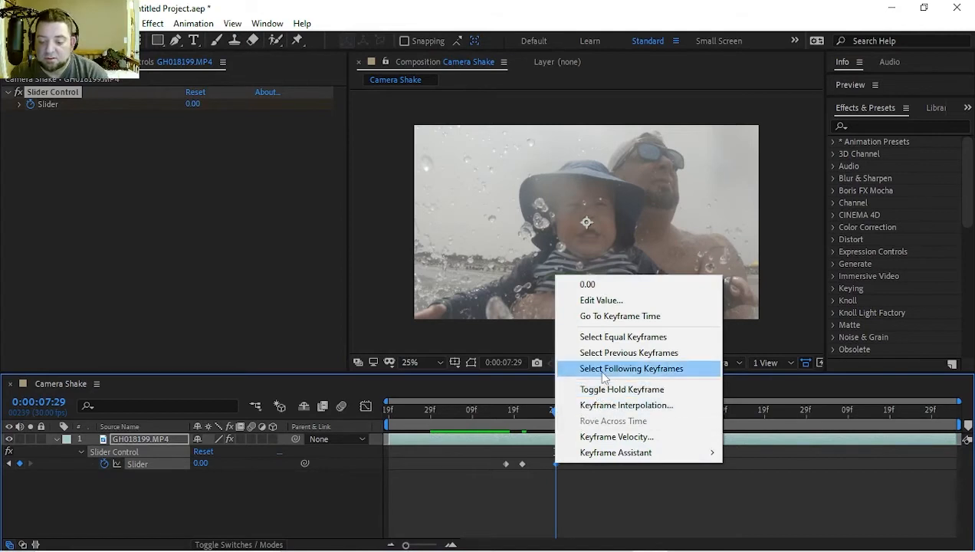
mouse_move(606, 452)
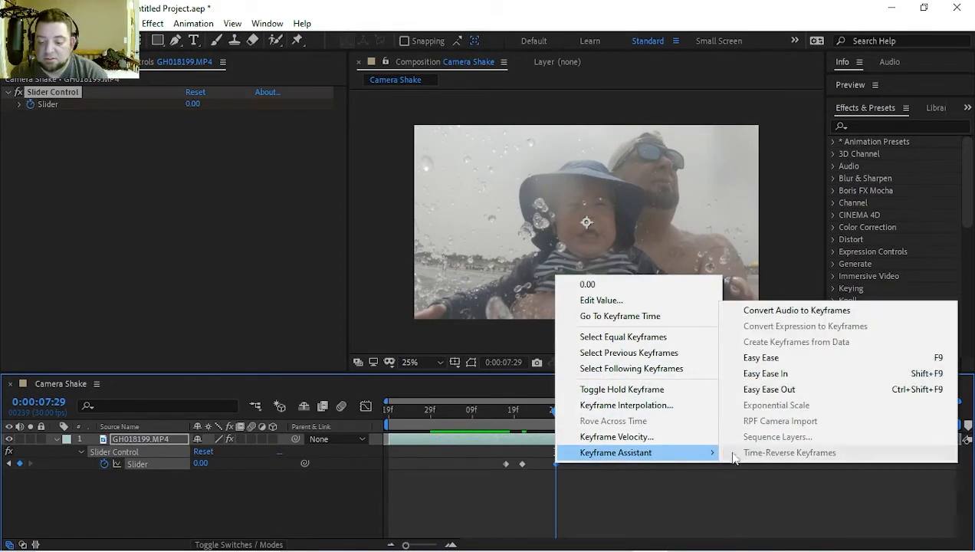
click(770, 391)
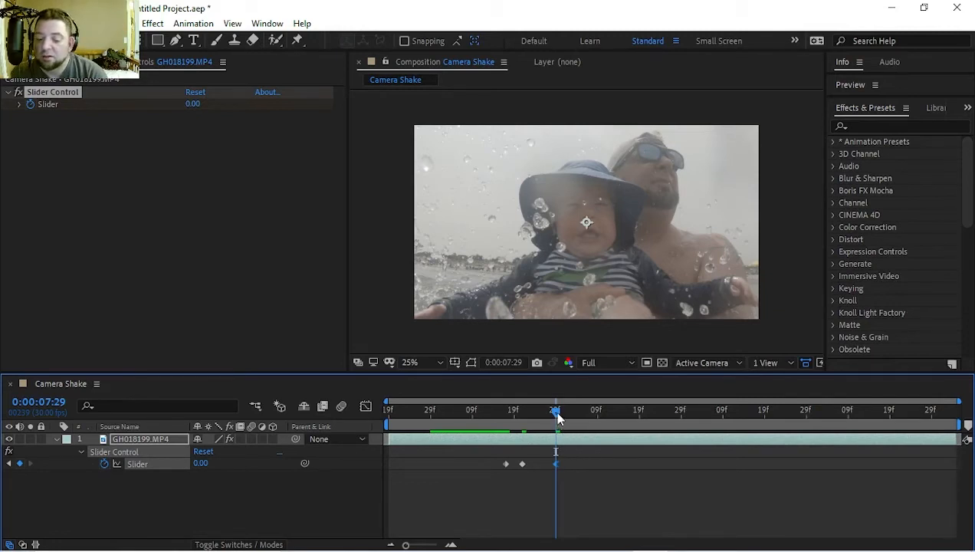
key(space)
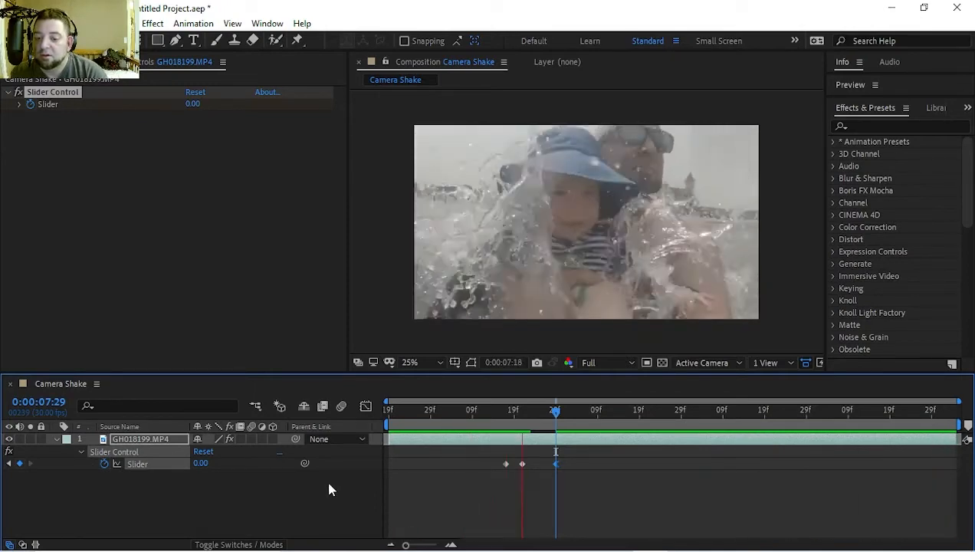
key(space)
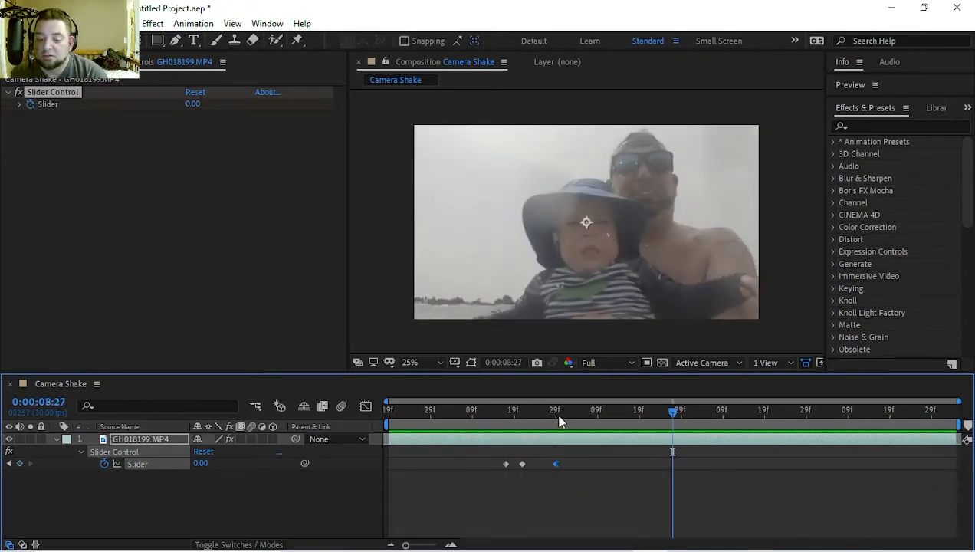
Try 500 for the Slider keyframe at 0:00:07:21 and settle on 250.
drag(560, 421, 522, 419)
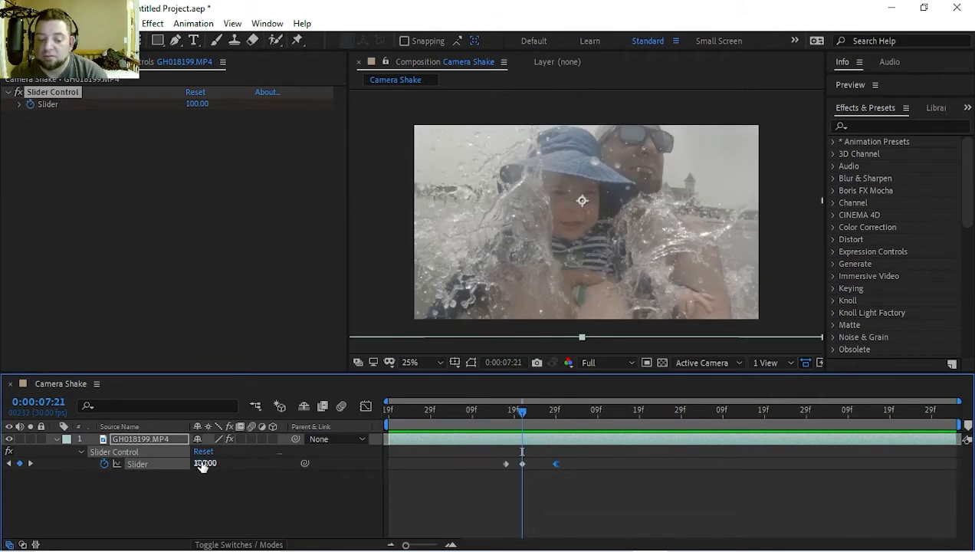
click(197, 104)
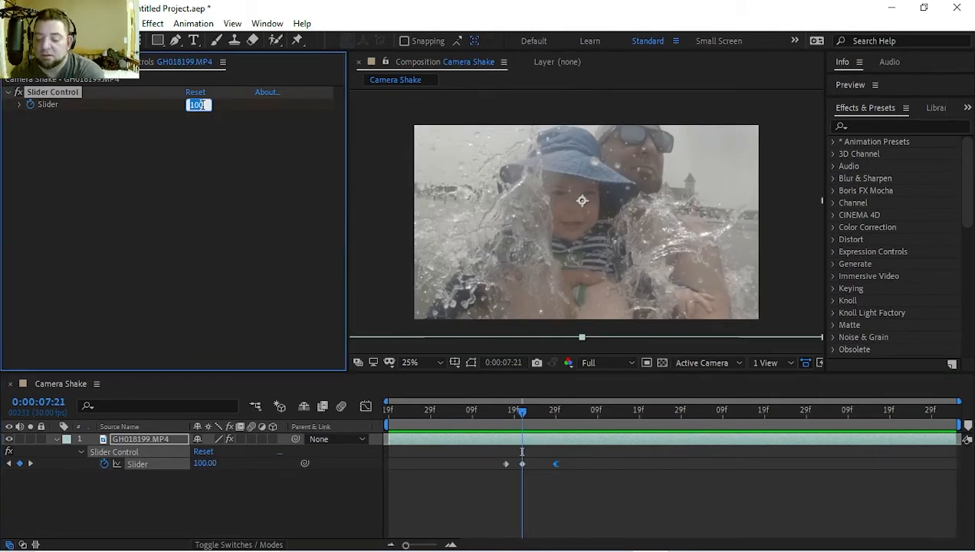
text(500)
click(244, 156)
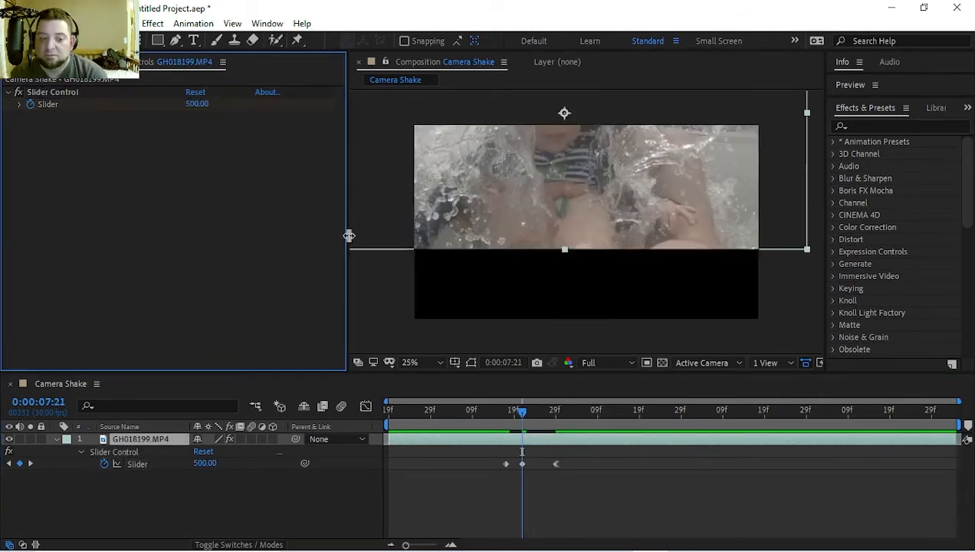
click(198, 104)
text(250)
key(Return)
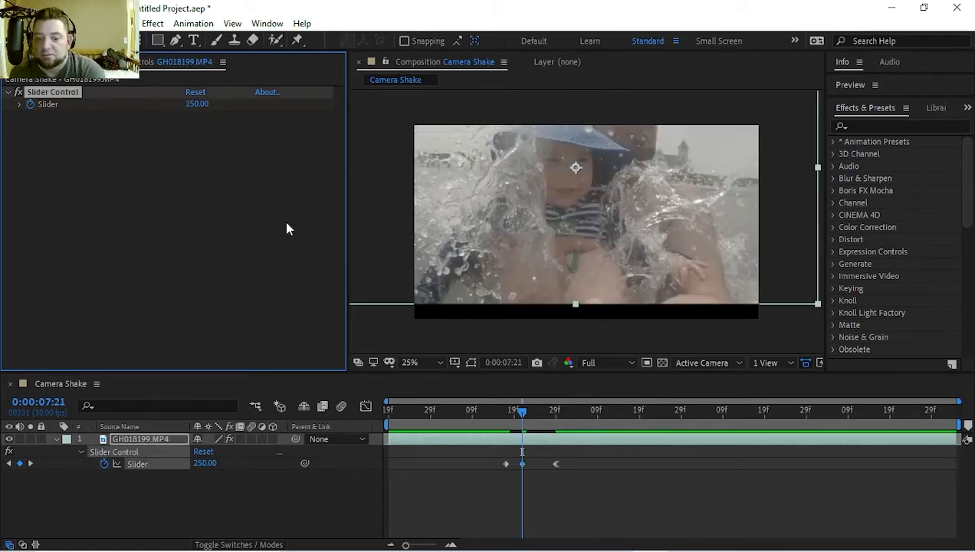
Inspect the layer's bounds against the composition frame and preview the stronger shake.
scroll(546, 239, down, 1)
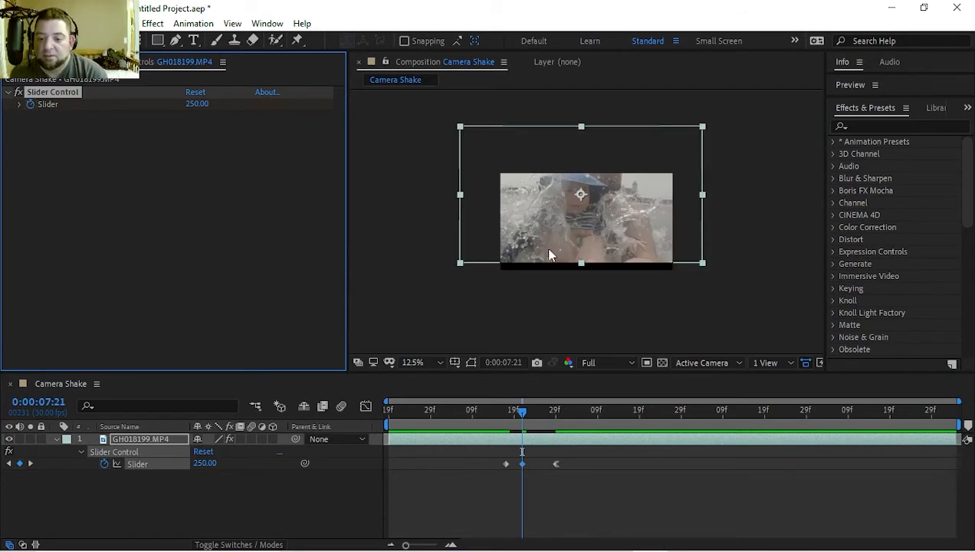
scroll(551, 253, up, 1)
drag(528, 409, 529, 410)
key(space)
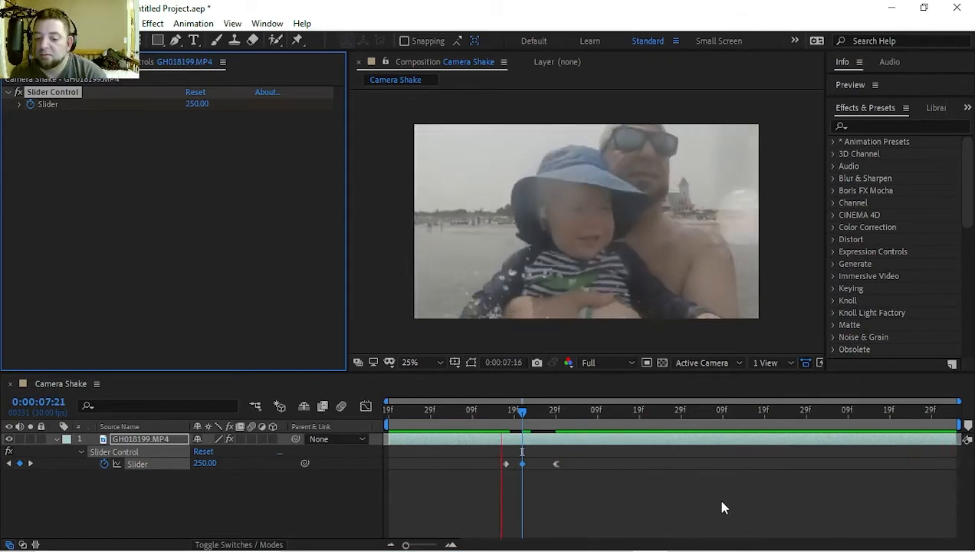
key(space)
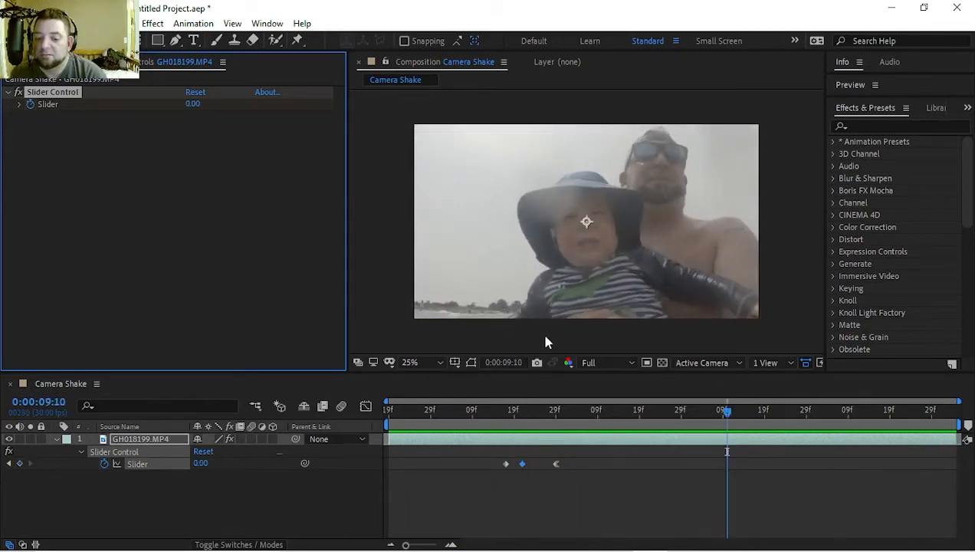
Show the layer's Scale beside the Slider and keyframe it at 100% at 0:00:07:17 and 132% at 0:00:07:21.
click(163, 439)
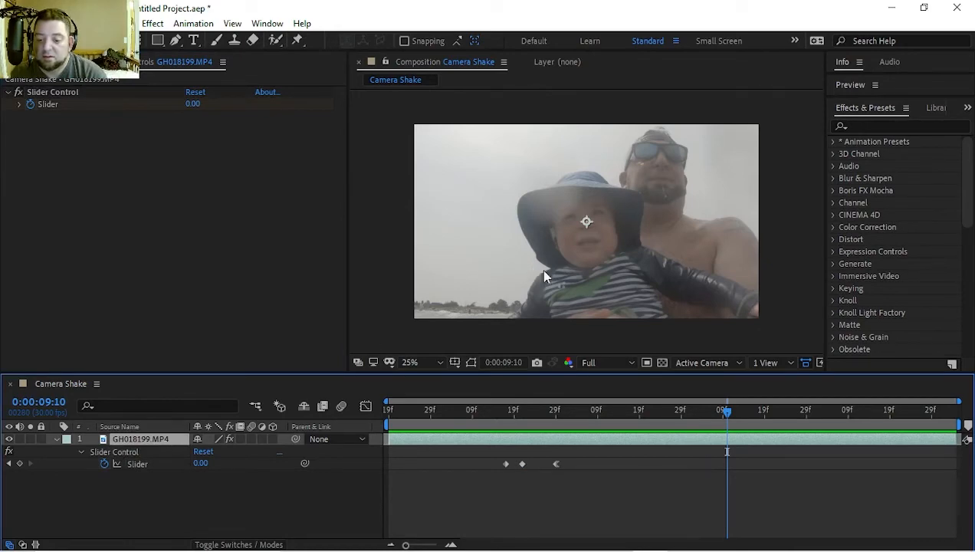
click(505, 411)
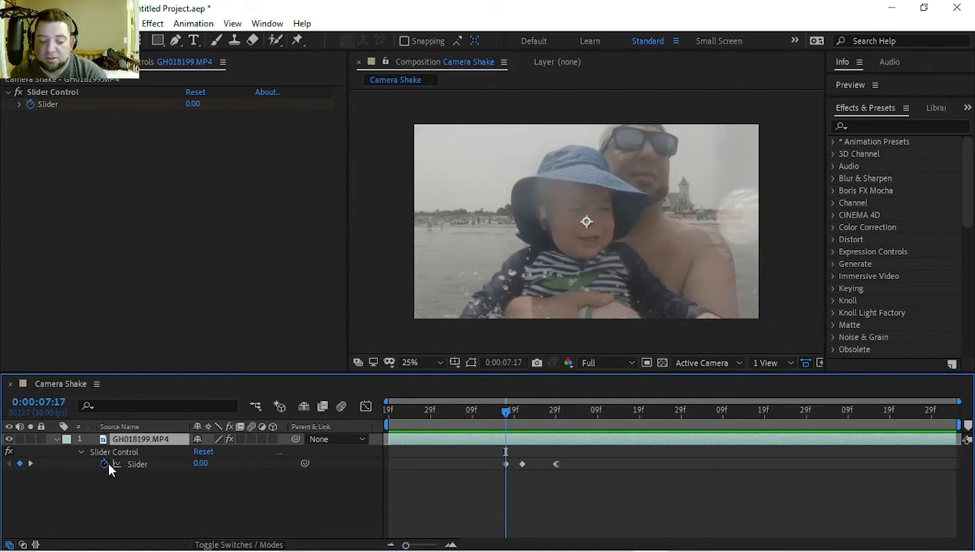
key(ctrl+s)
click(432, 352)
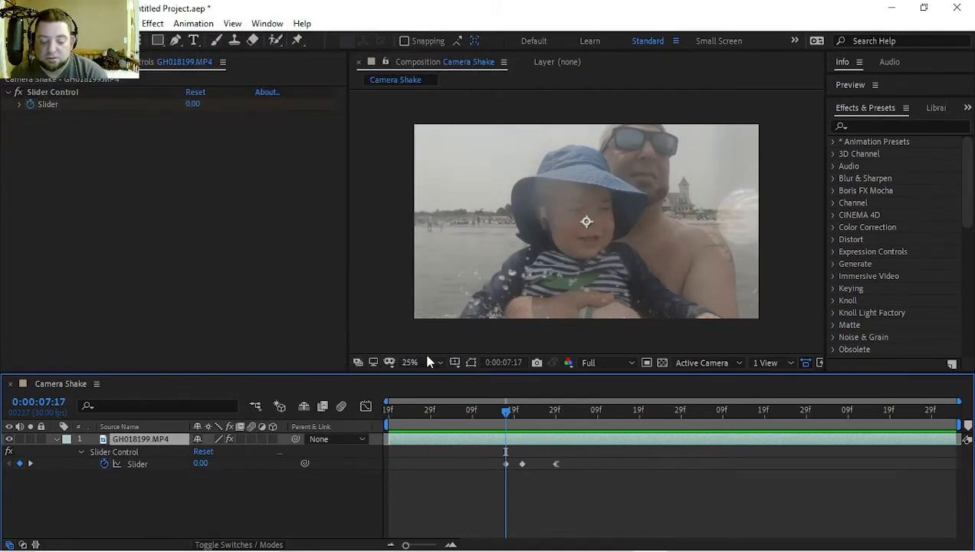
key(s)
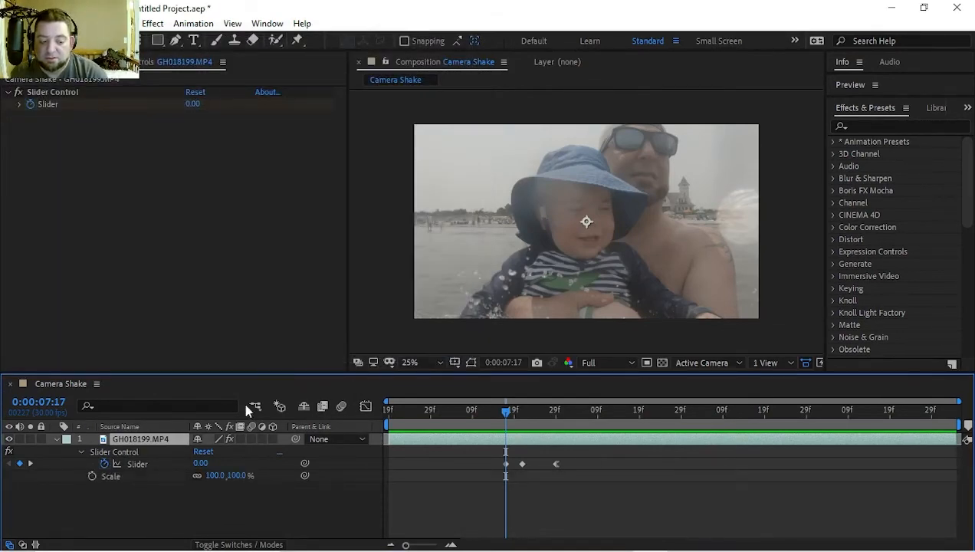
click(93, 476)
key(k)
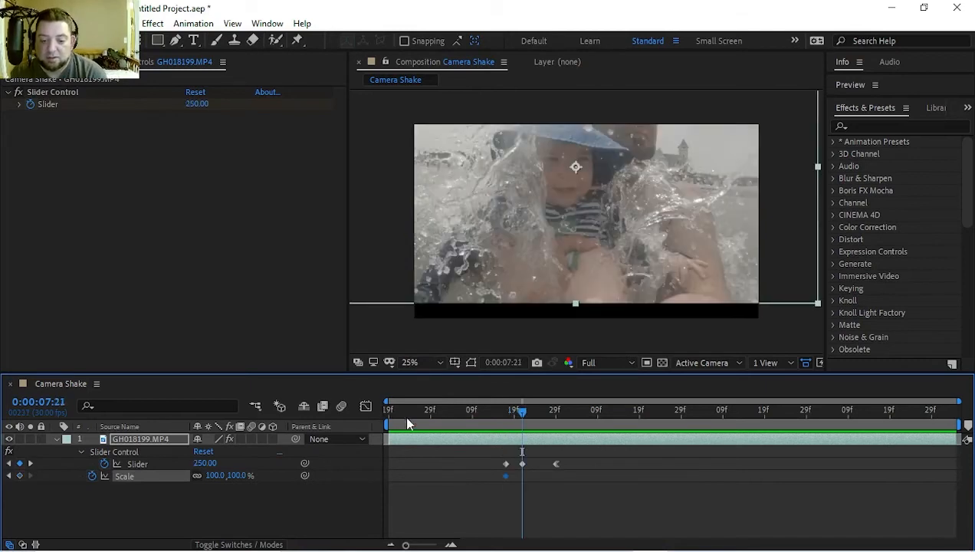
drag(240, 477, 263, 482)
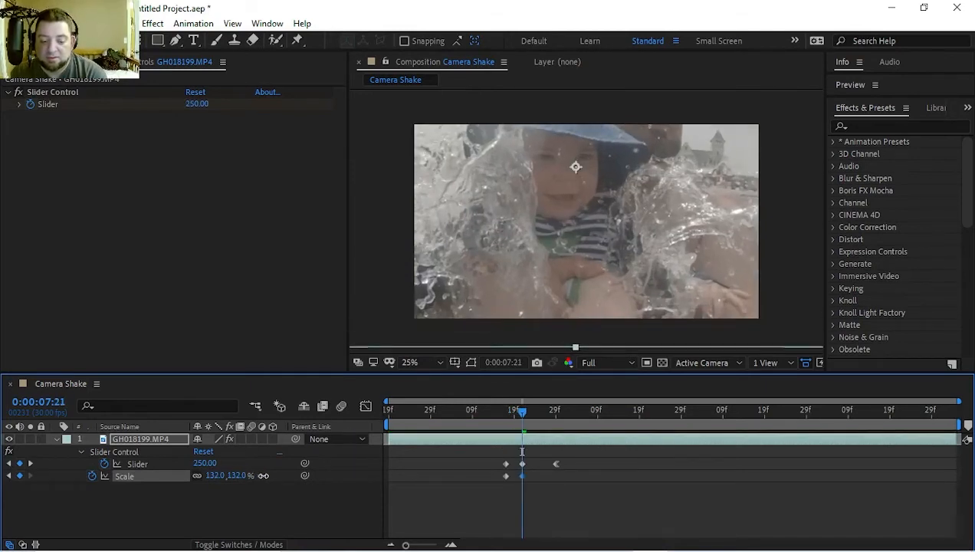
Keyframe the Scale back to 100% at 0:00:07:29 and preview the combined zoom and shake.
key(k)
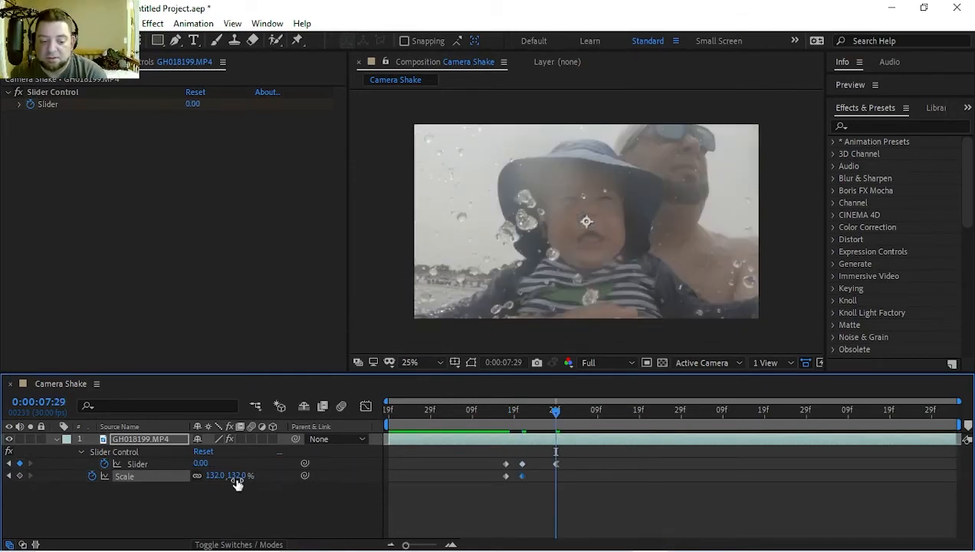
click(234, 477)
text(100)
key(Return)
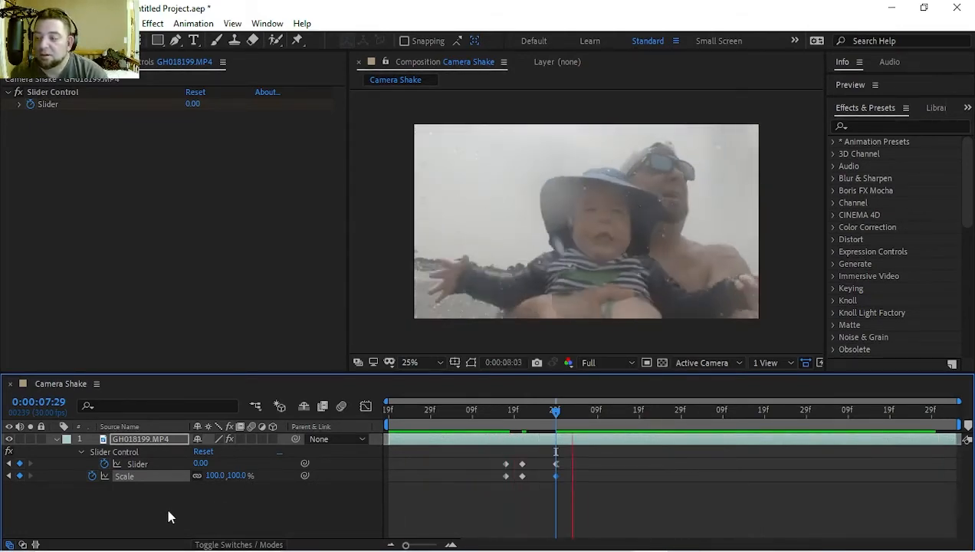
key(space)
Search for RGB and glitch effects for the GH018199.MP4 layer and apply CC Threshold RGB at 0:00:07:21.
drag(596, 409, 522, 411)
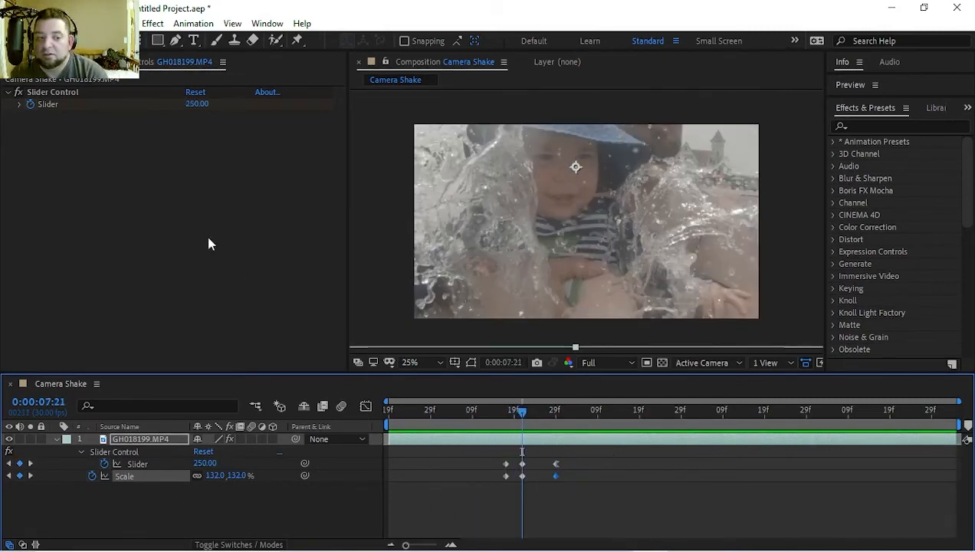
click(135, 440)
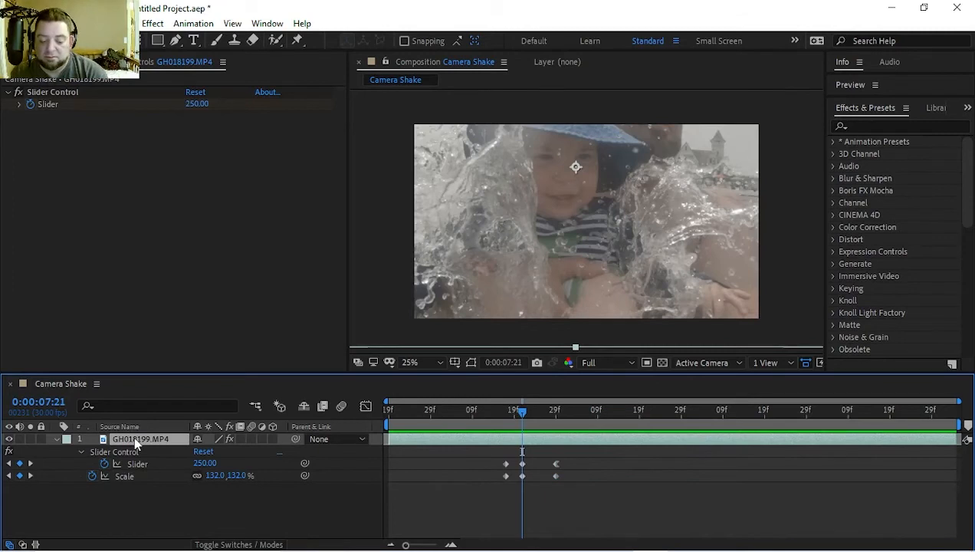
key(ctrl+space)
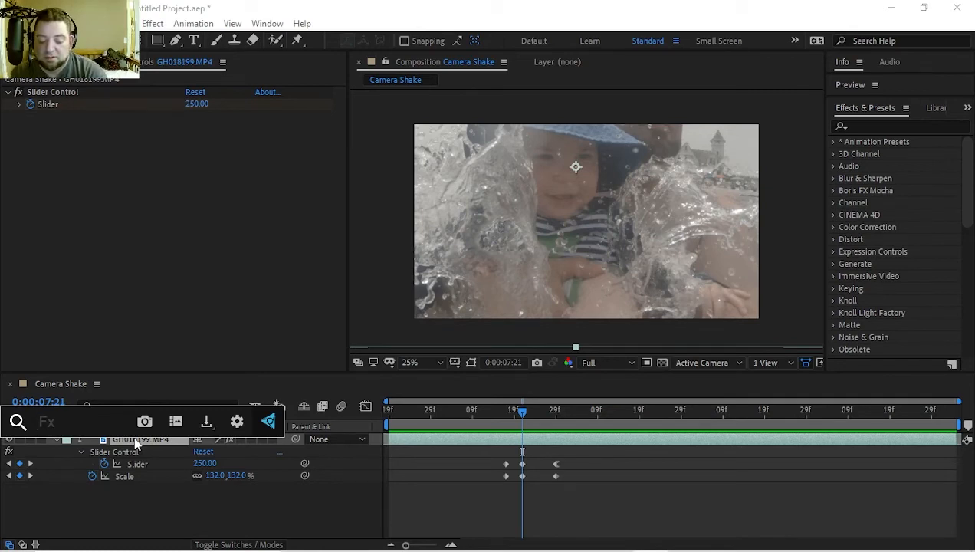
text(rgb)
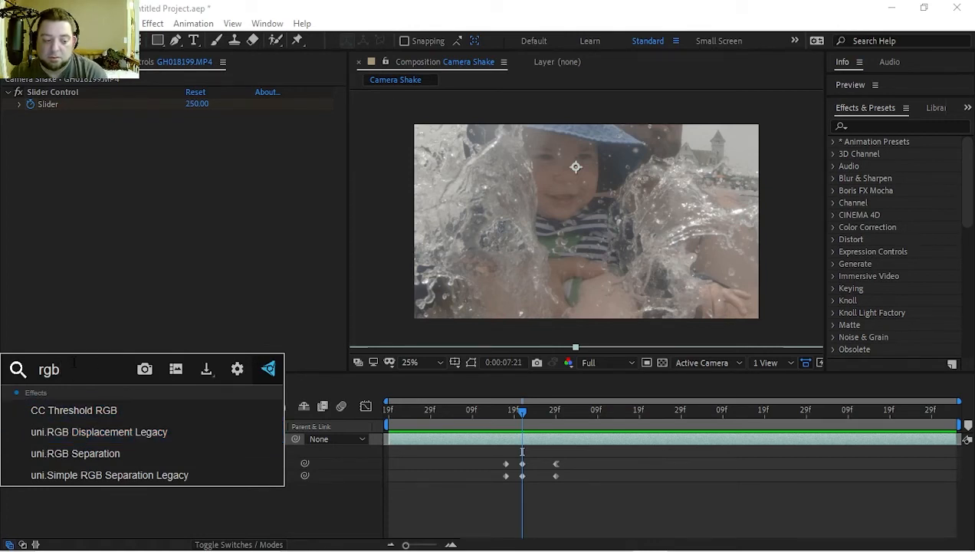
key(ctrl+a)
text(glit)
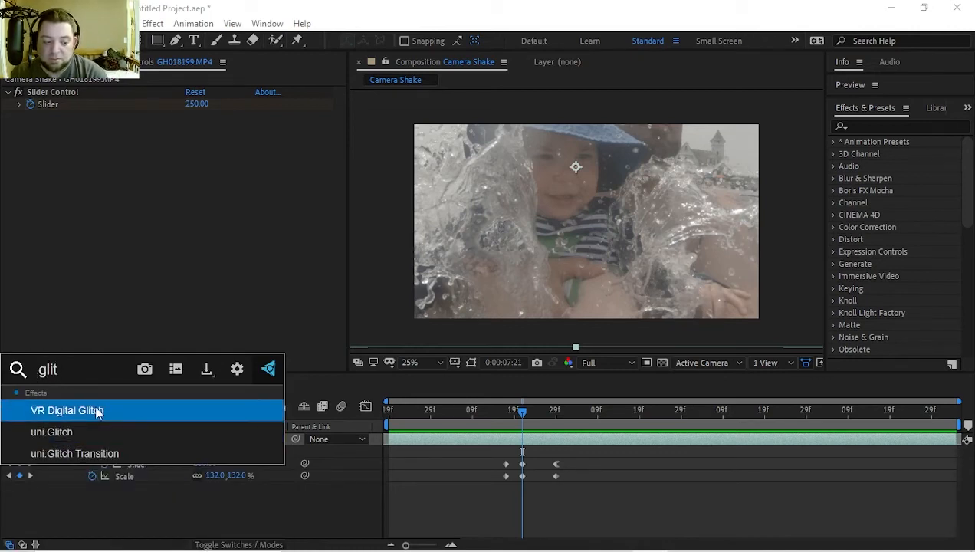
key(ctrl+a)
text(r)
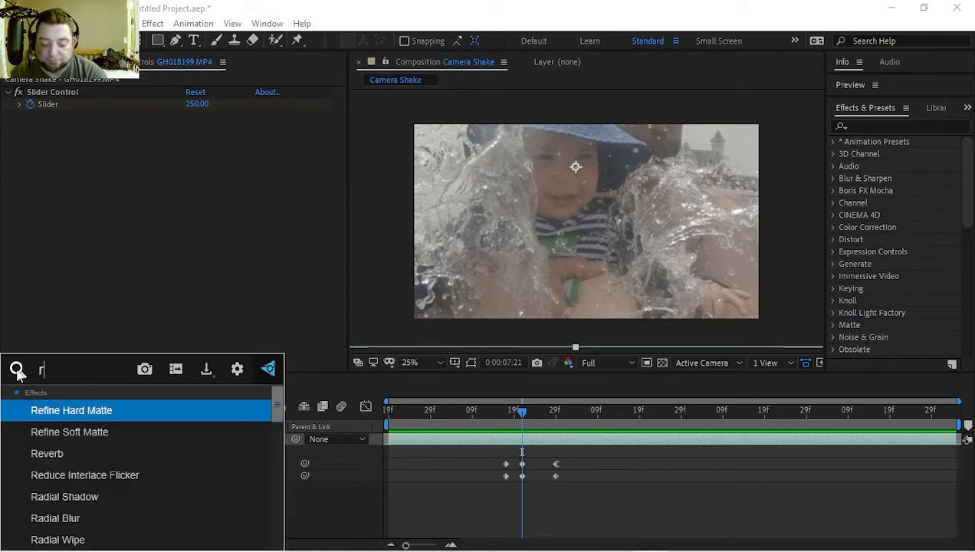
text(gb)
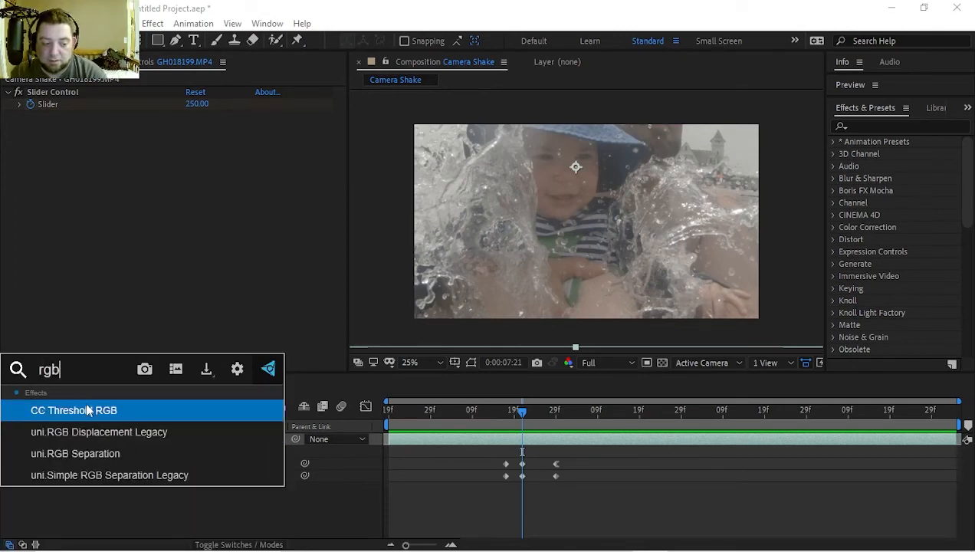
key(Escape)
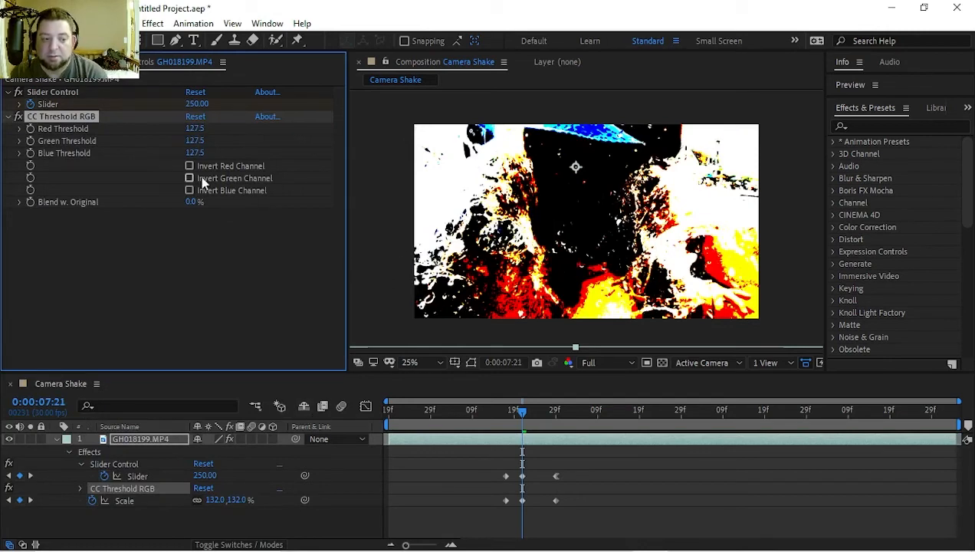
Try 100 for the Red, Green and Blue Threshold of CC Threshold RGB.
click(195, 129)
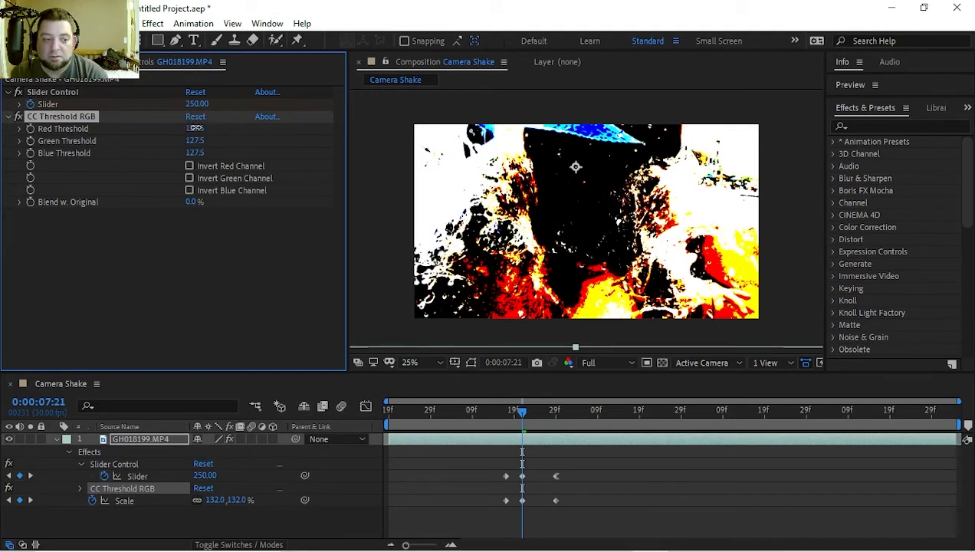
text(100)
key(Tab)
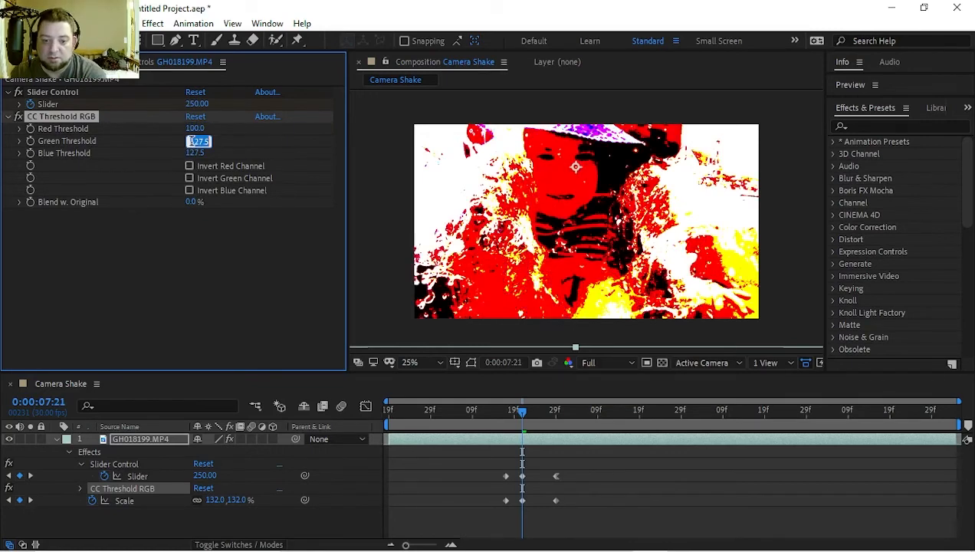
text(100)
key(Tab)
text(1)
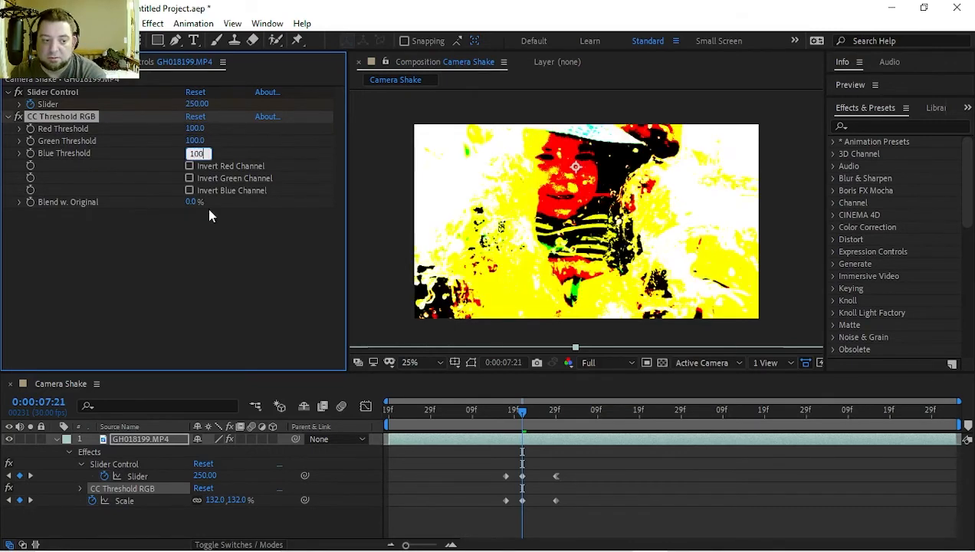
text(00)
click(214, 264)
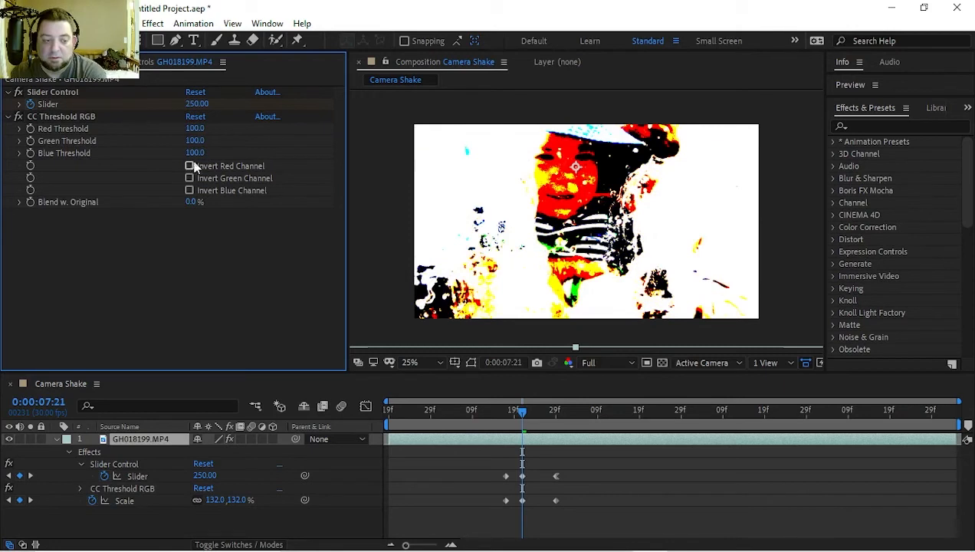
Try 0 for the Red, Green and Blue Threshold.
click(195, 128)
text(0)
click(193, 141)
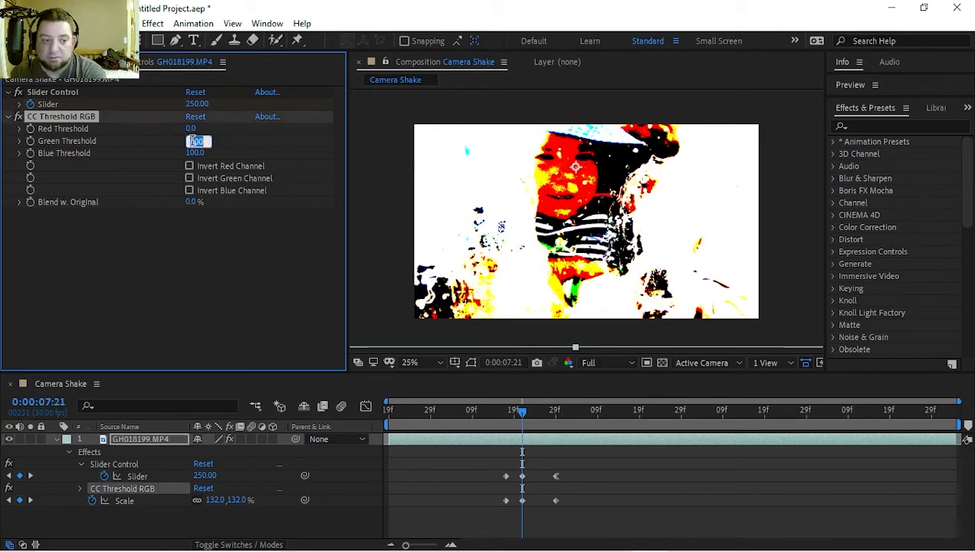
text(0)
key(Tab)
text(0)
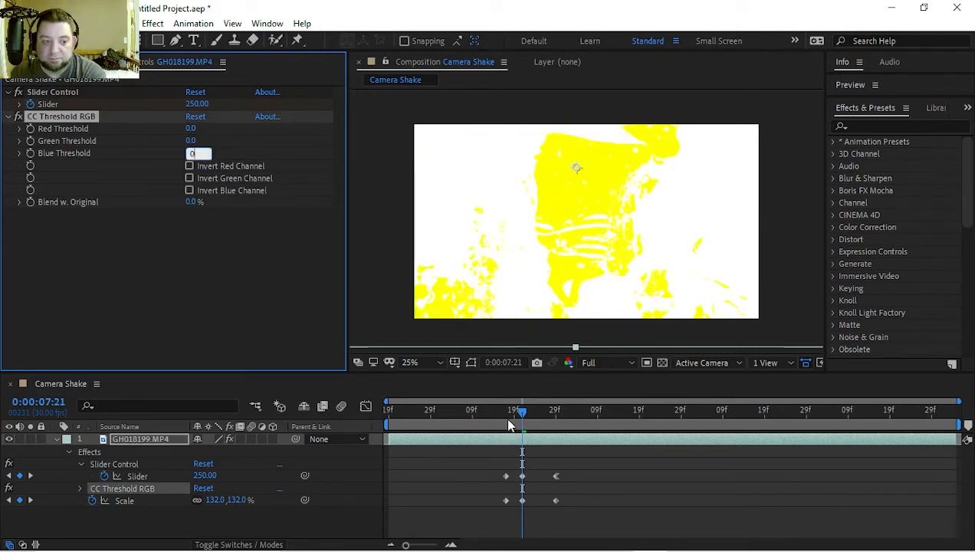
click(195, 261)
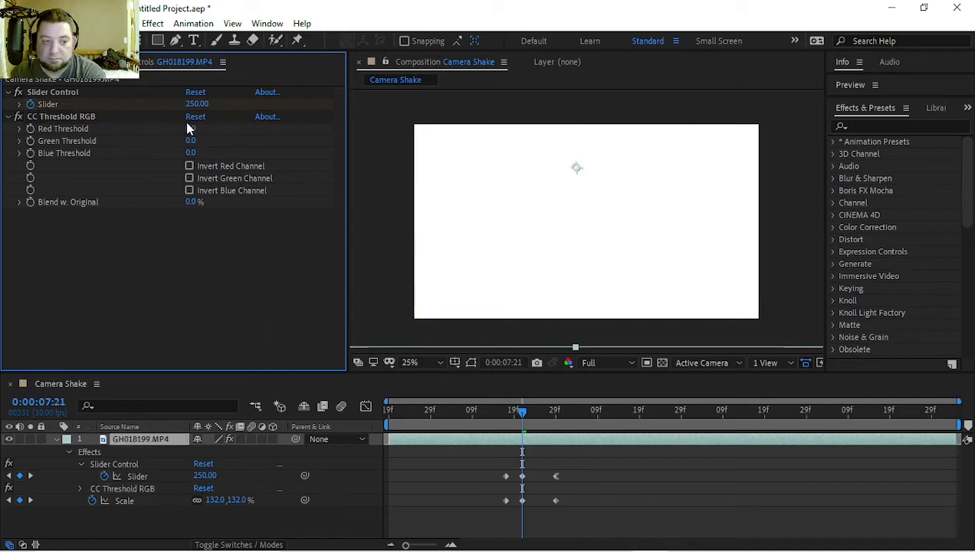
Try the maximum of 255 for the Red, Green and Blue Threshold.
drag(190, 128, 457, 147)
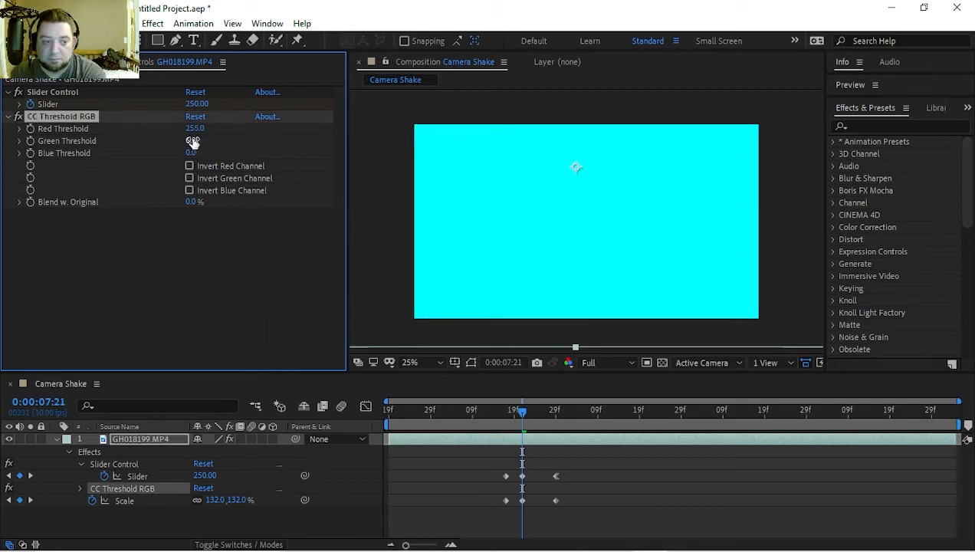
drag(193, 141, 270, 144)
drag(188, 153, 422, 174)
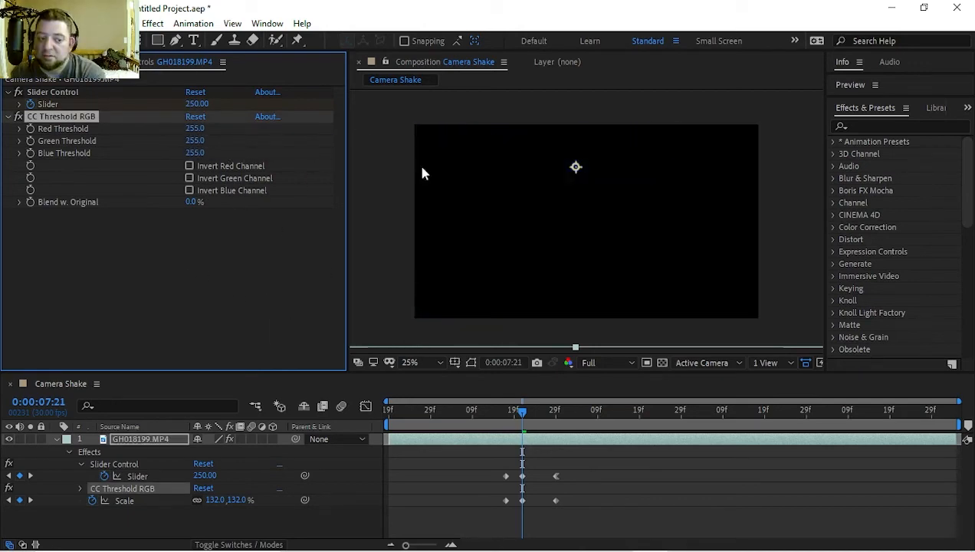
Return the Green, Red and Blue Threshold from their maximum to 0.
click(206, 135)
key(KP_0)
click(195, 141)
text(0)
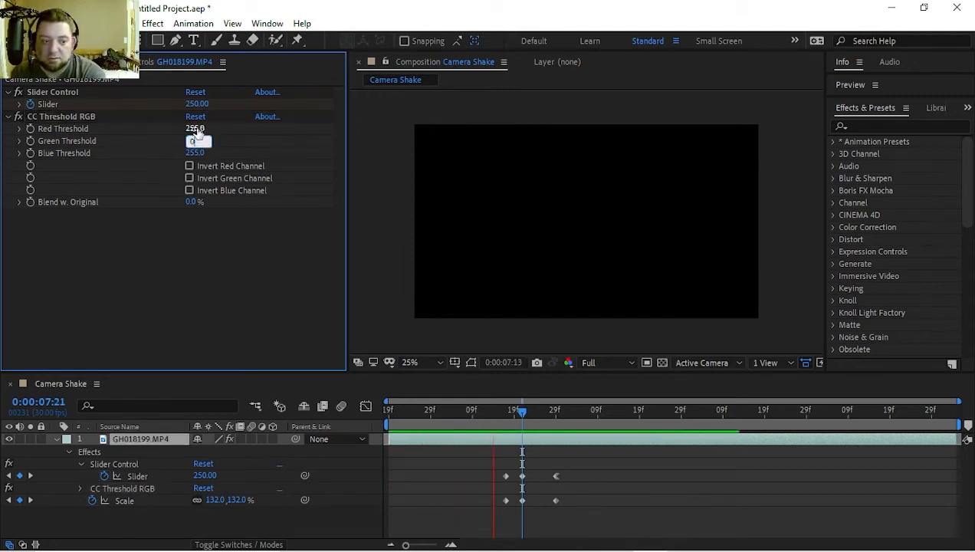
click(197, 129)
text(0)
click(191, 153)
text(0)
Try inverting the red, green and blue channels and raise Blend w. Original to 100%.
click(189, 166)
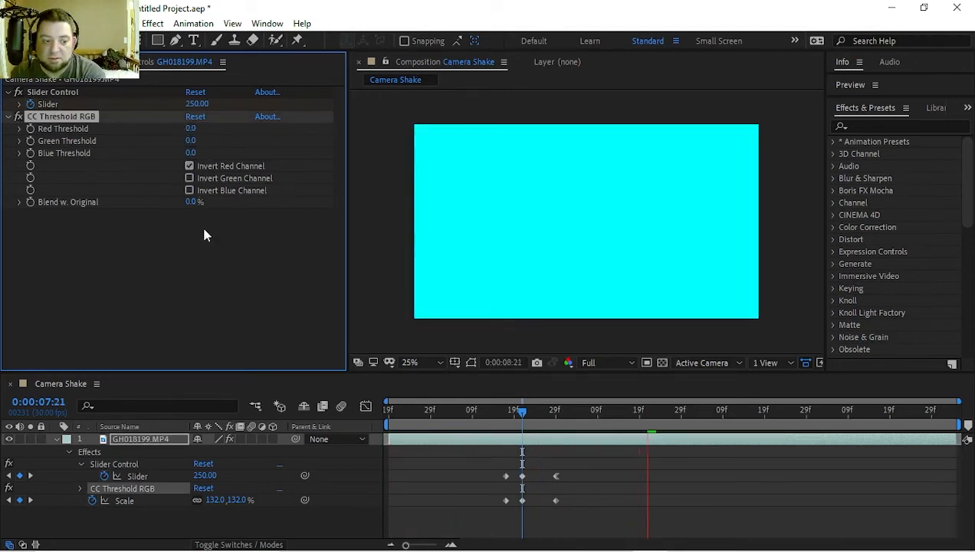
click(202, 222)
click(189, 177)
click(190, 191)
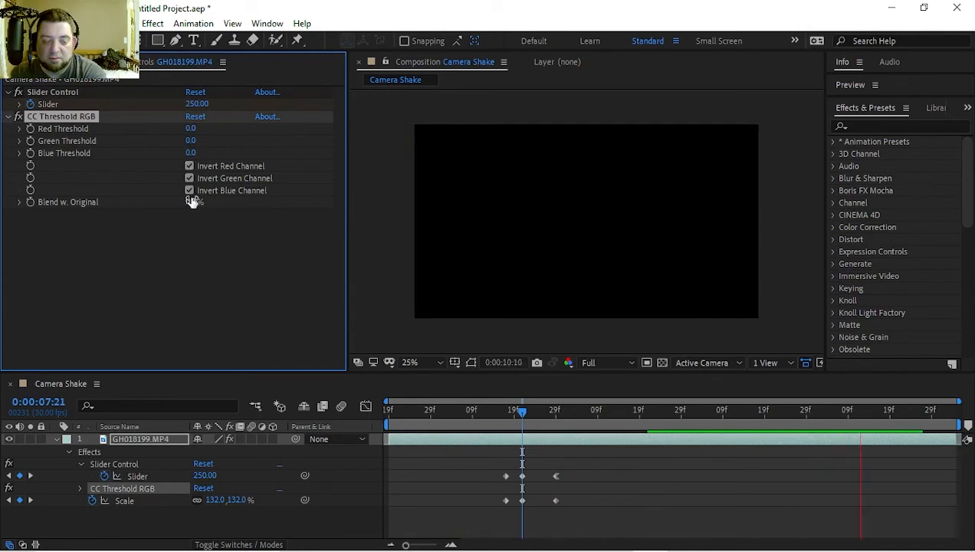
drag(191, 203, 274, 205)
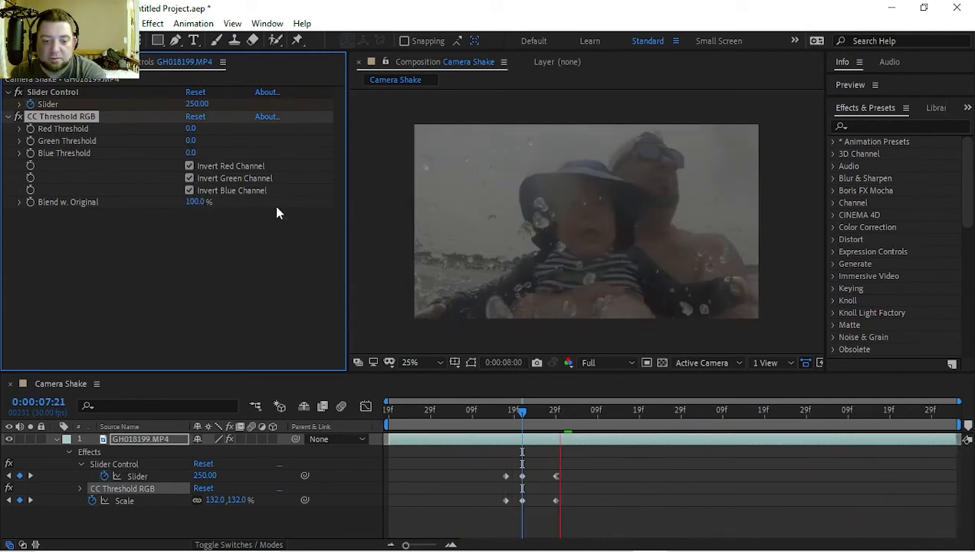
Set the Red, Green and Blue Threshold of CC Threshold RGB to 100 each.
click(192, 128)
text(100)
click(191, 141)
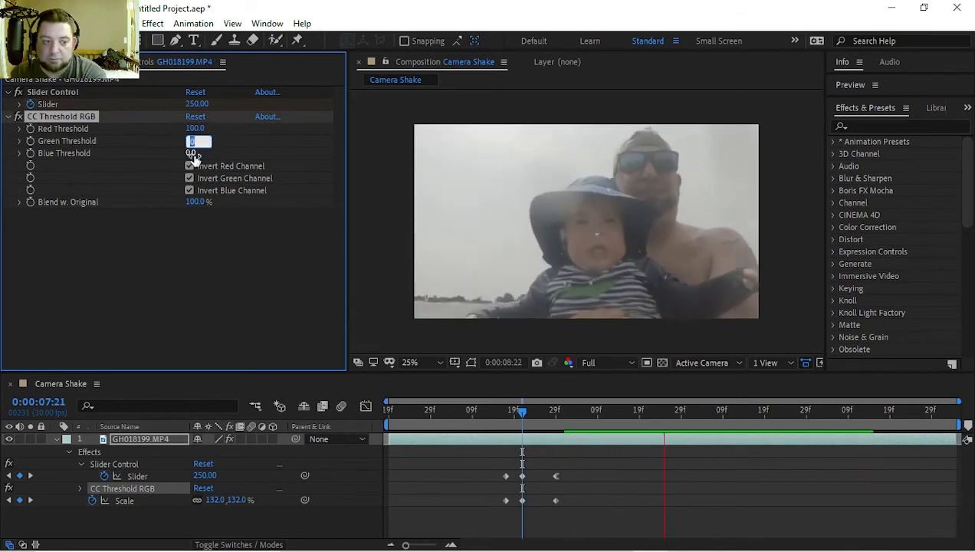
text(100)
click(192, 153)
text(100)
key(Return)
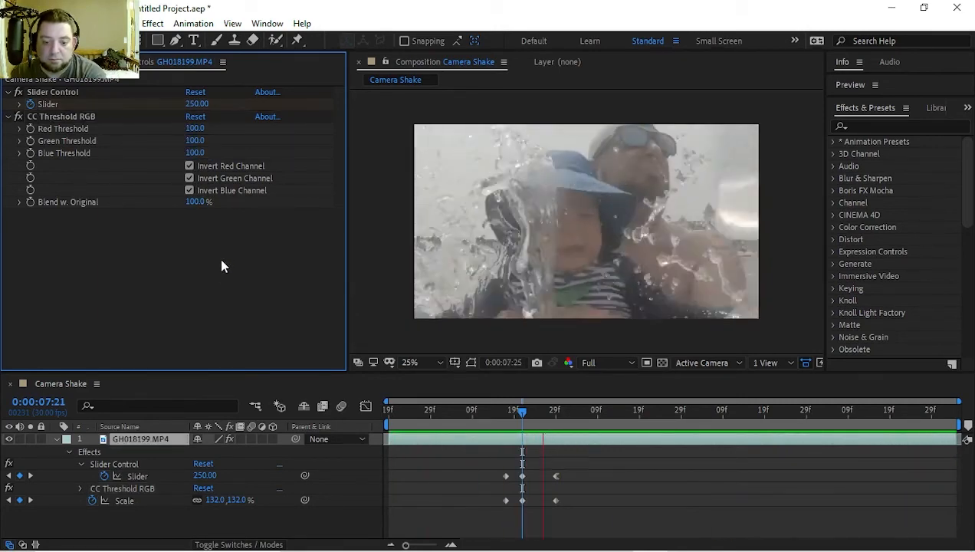
Turn off inversion for all three channels, set Blend w. Original to 5% and preview the effect.
click(189, 178)
click(190, 166)
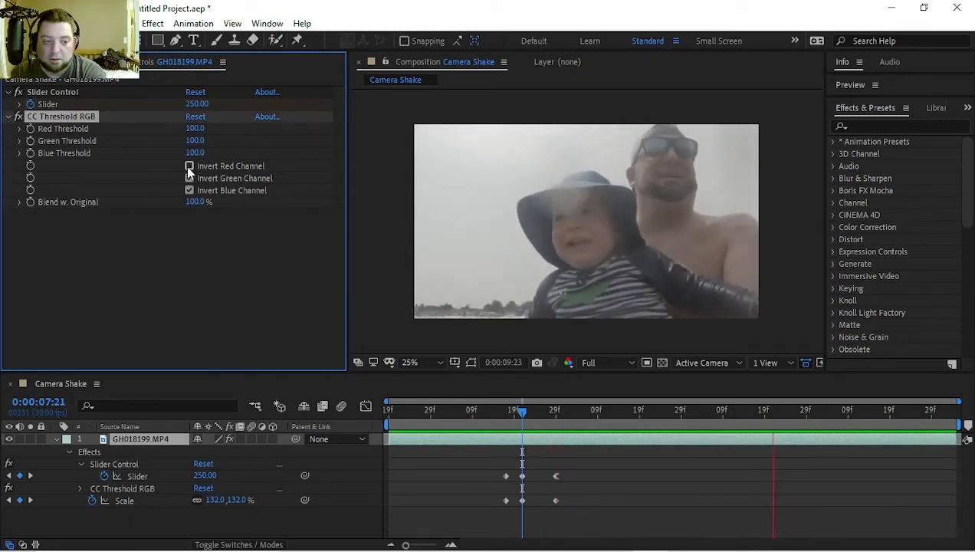
click(190, 190)
click(193, 202)
text(50)
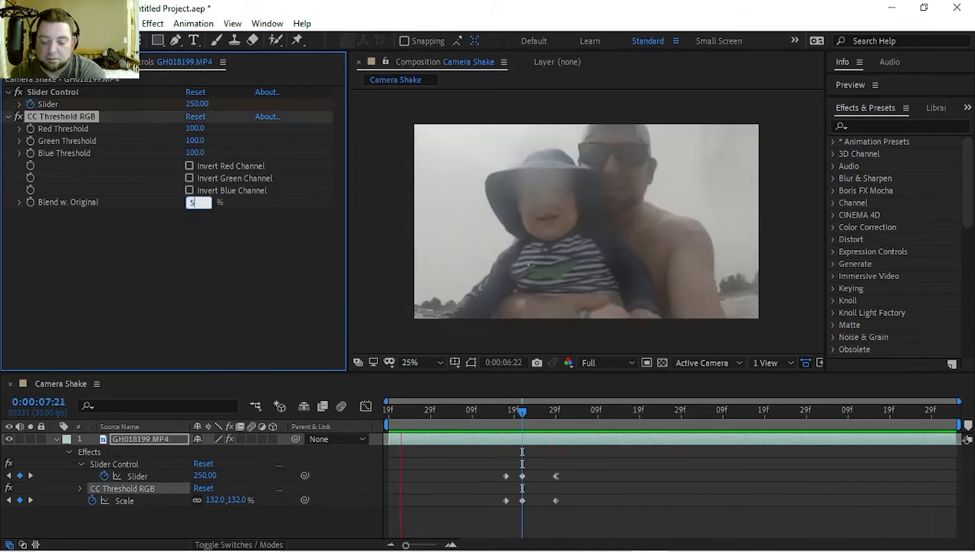
key(Return)
key(space)
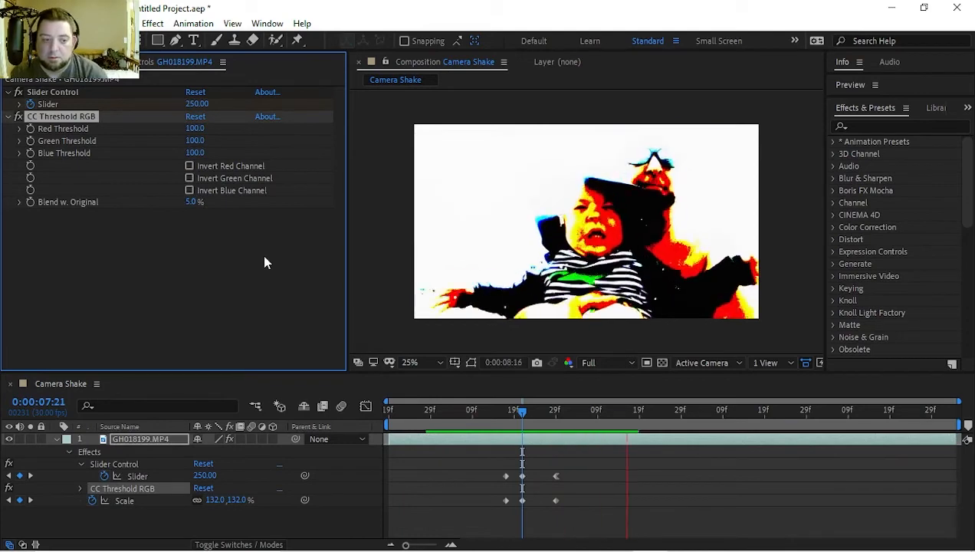
Keyframe Blend w. Original at 100% at 0:00:07:17 and reveal the effect's properties beneath the layer.
click(506, 414)
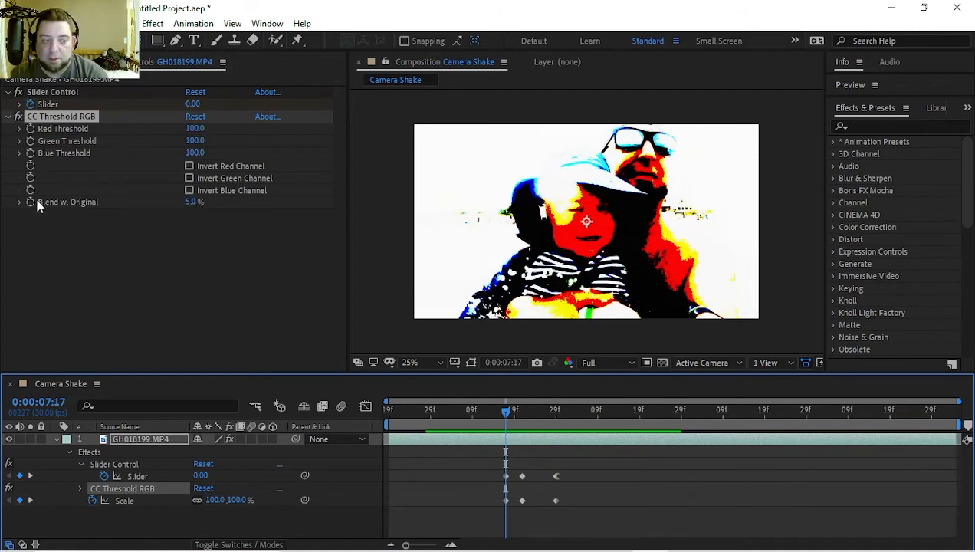
drag(187, 202, 227, 251)
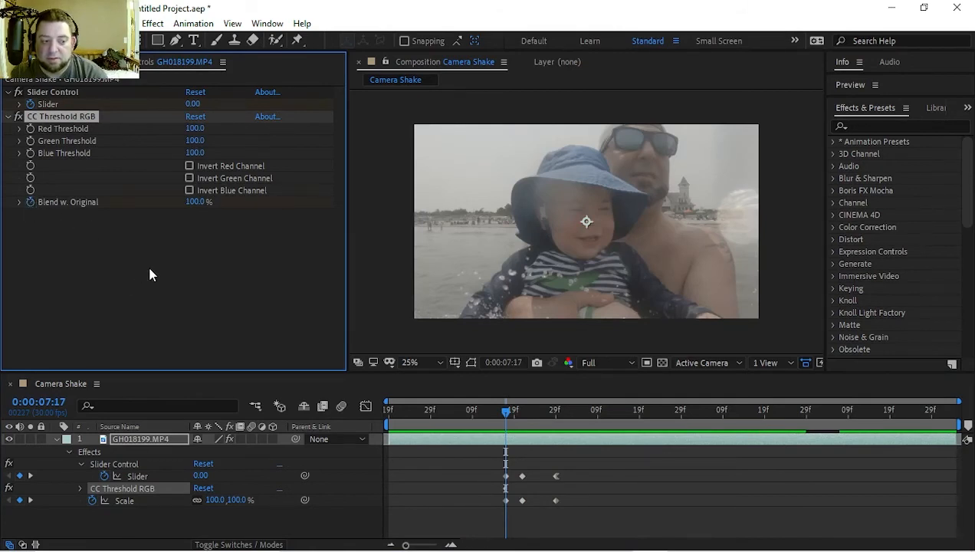
key(u)
key(u)
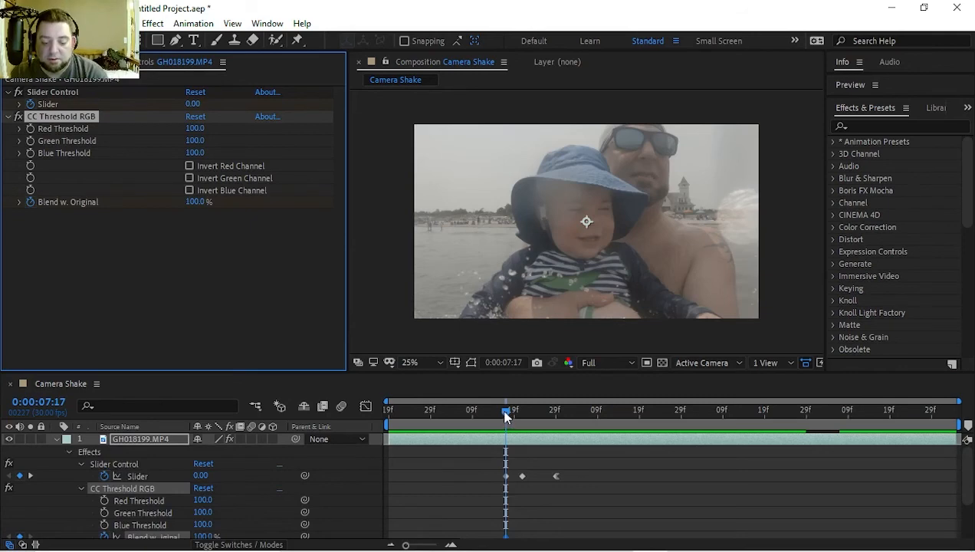
Add a Blend w. Original keyframe at 0:00:07:21 and a 100% one at 0:00:07:29, and preview the animation.
drag(505, 415, 522, 412)
drag(196, 203, 424, 230)
key(k)
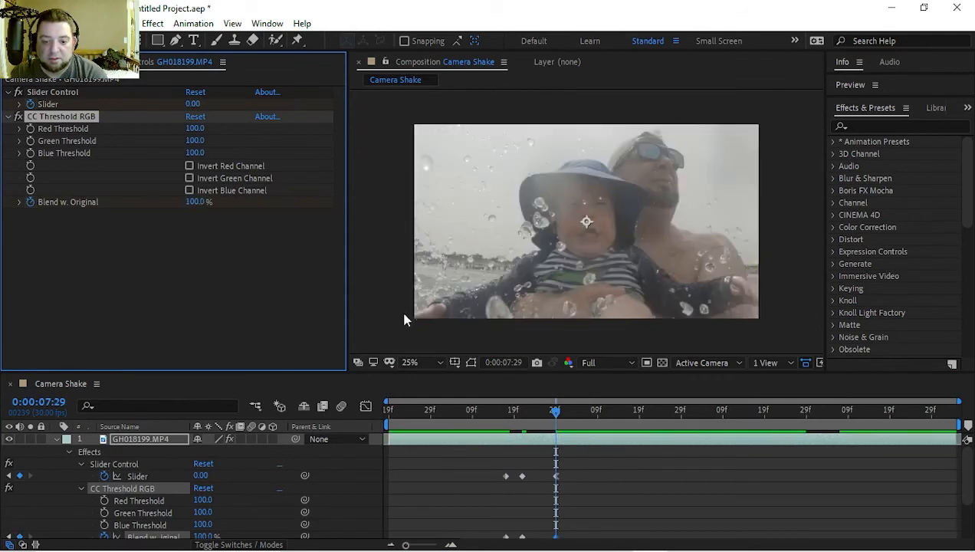
key(space)
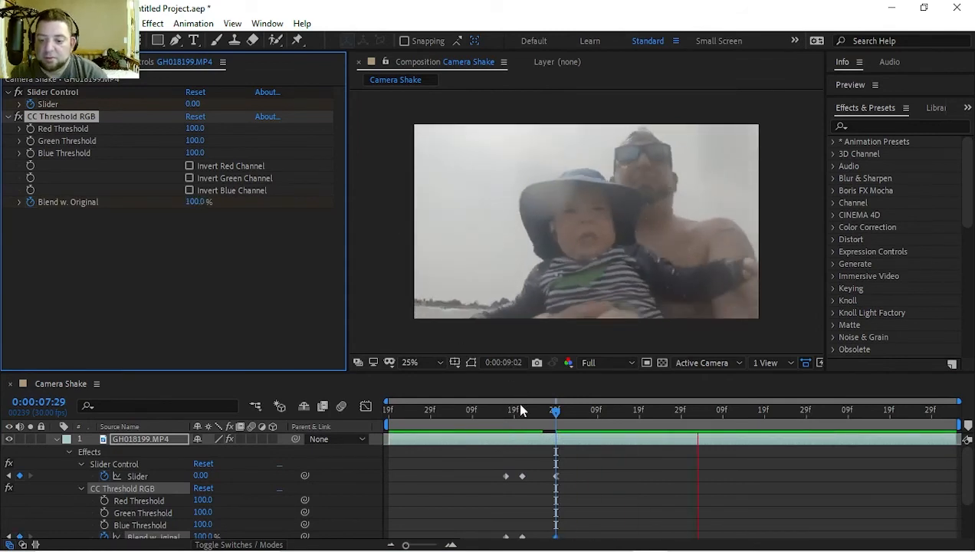